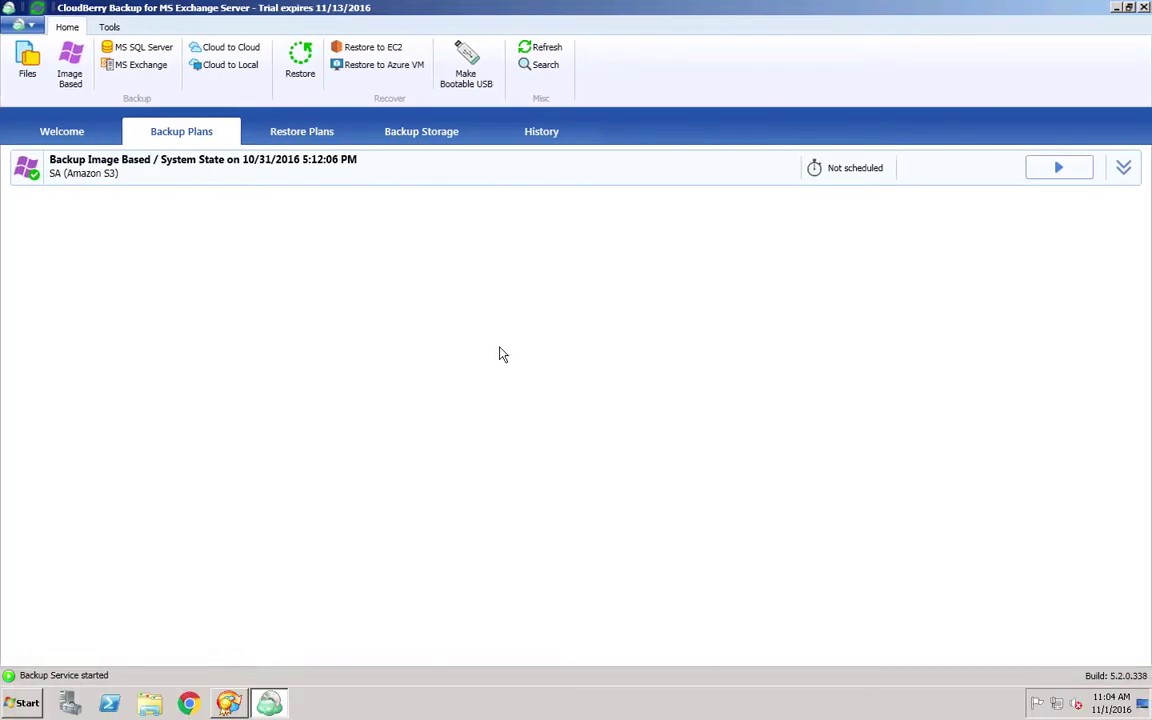
Start a new MS Exchange backup plan from the backup plans list and proceed to the cloud storage selection
click(69, 133)
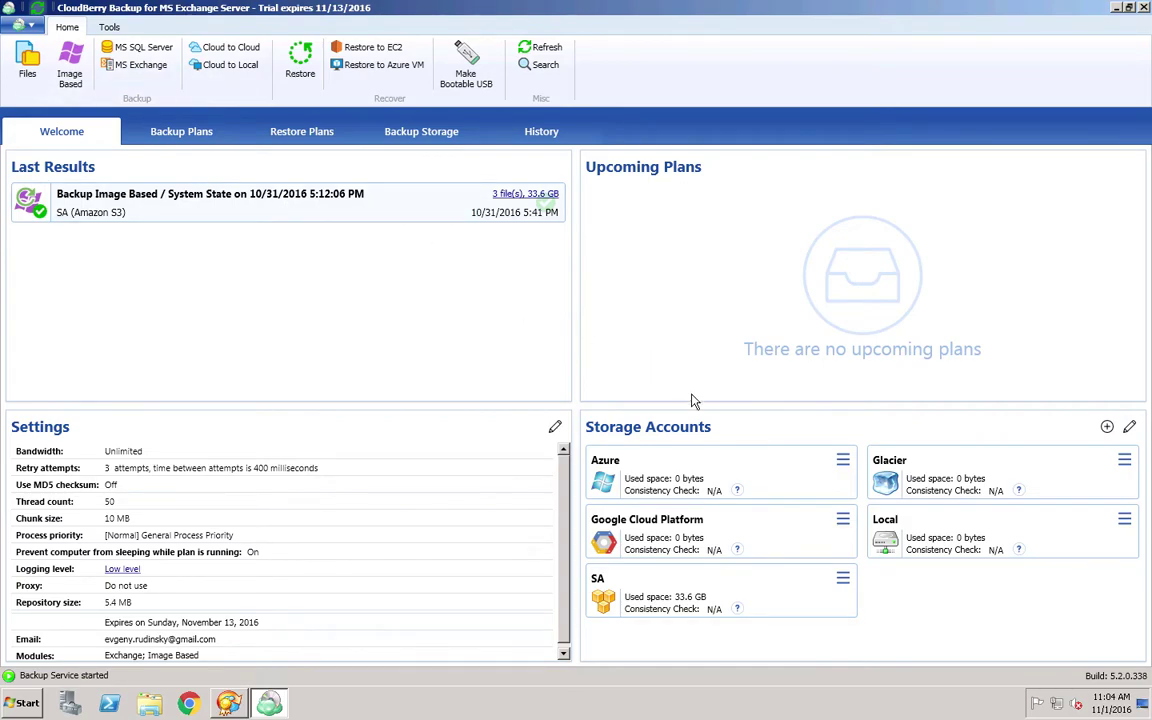
click(193, 137)
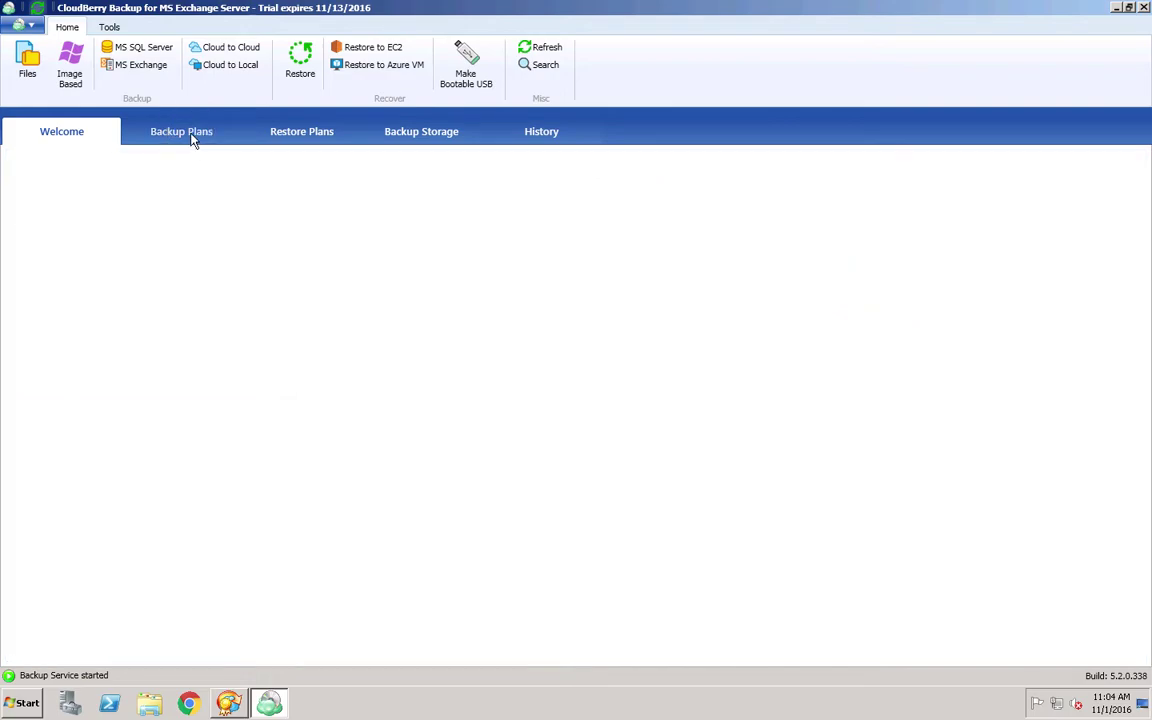
click(136, 69)
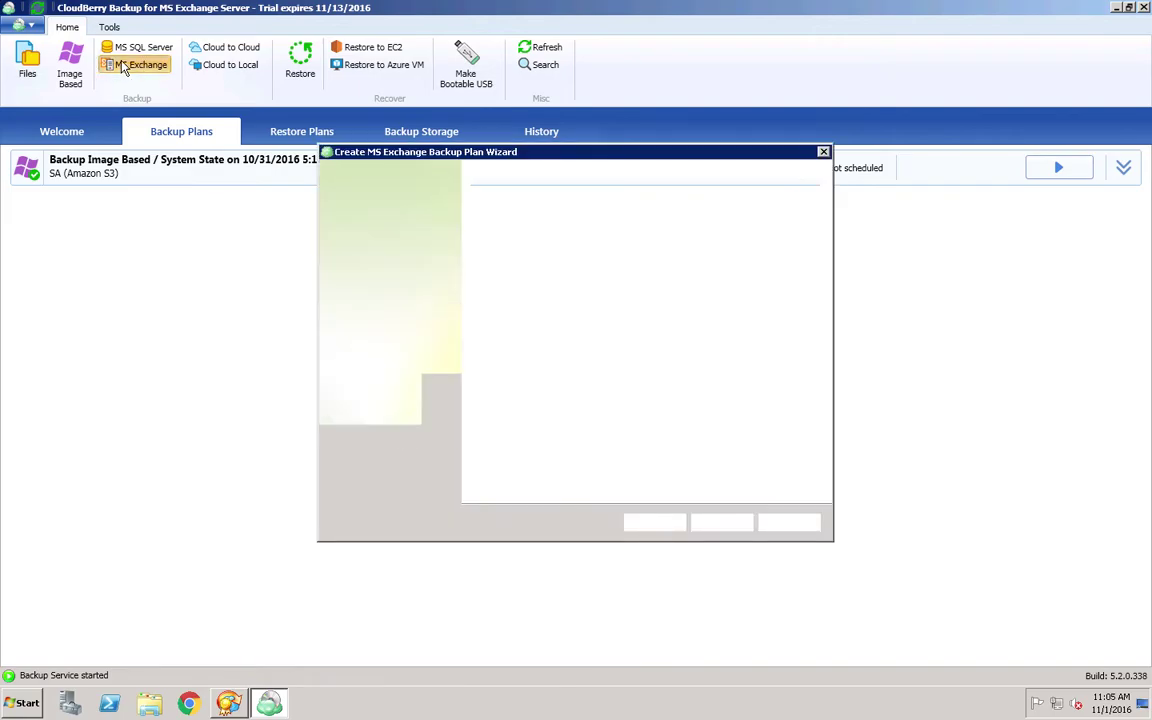
drag(510, 152, 474, 200)
click(686, 571)
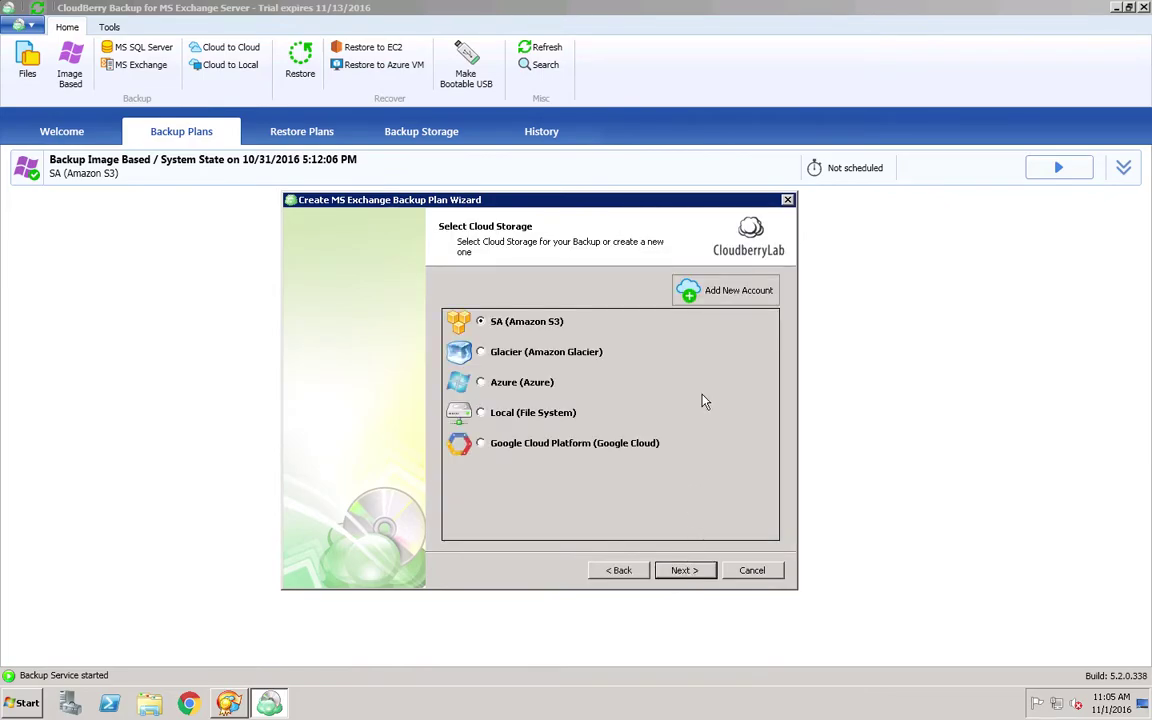
Look over the storage providers offered for a new account, and close the list without adding one
click(728, 292)
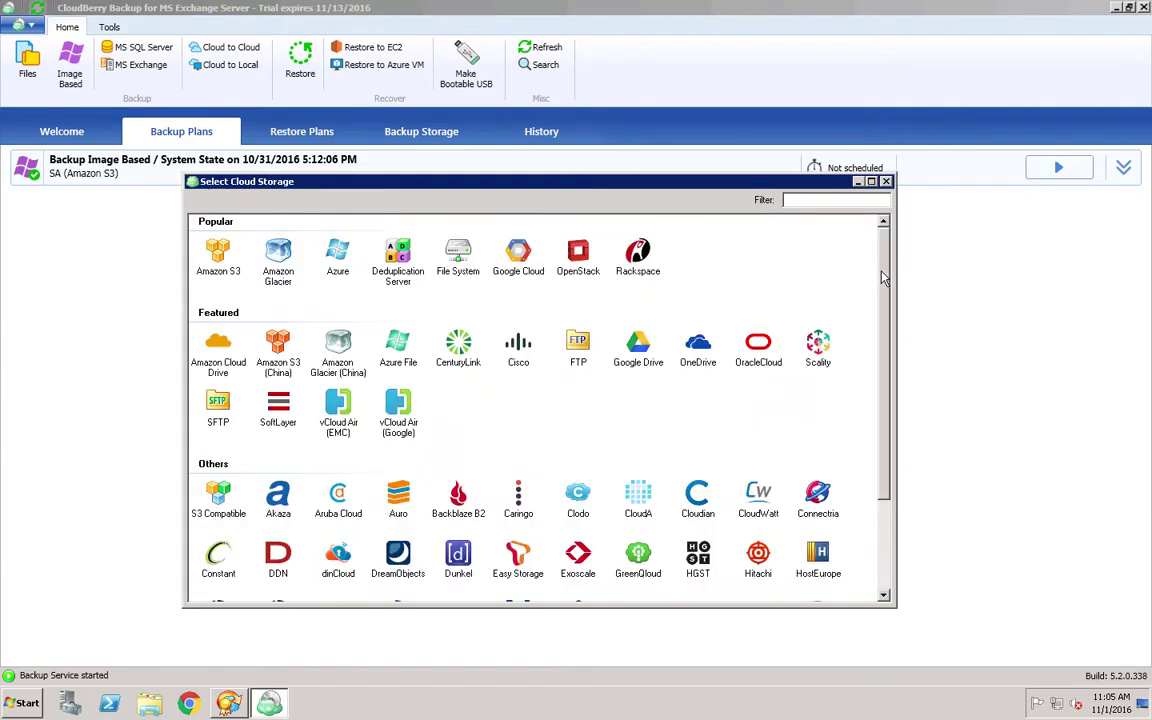
drag(887, 265, 847, 260)
click(887, 183)
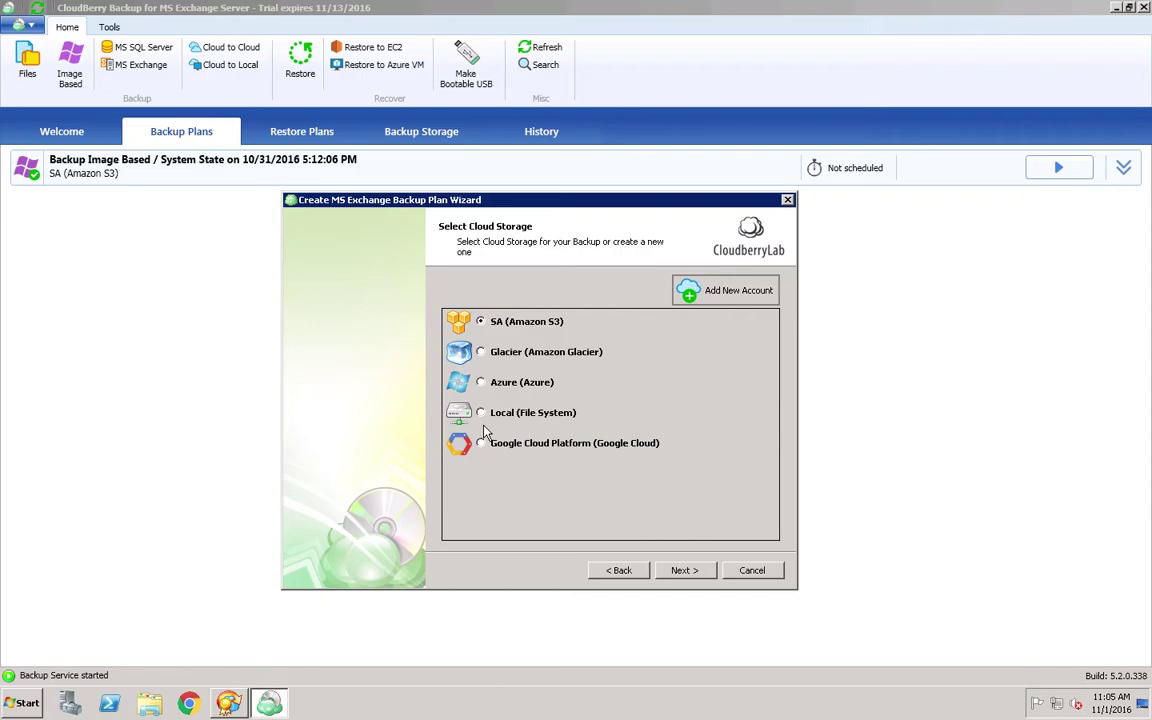
click(679, 572)
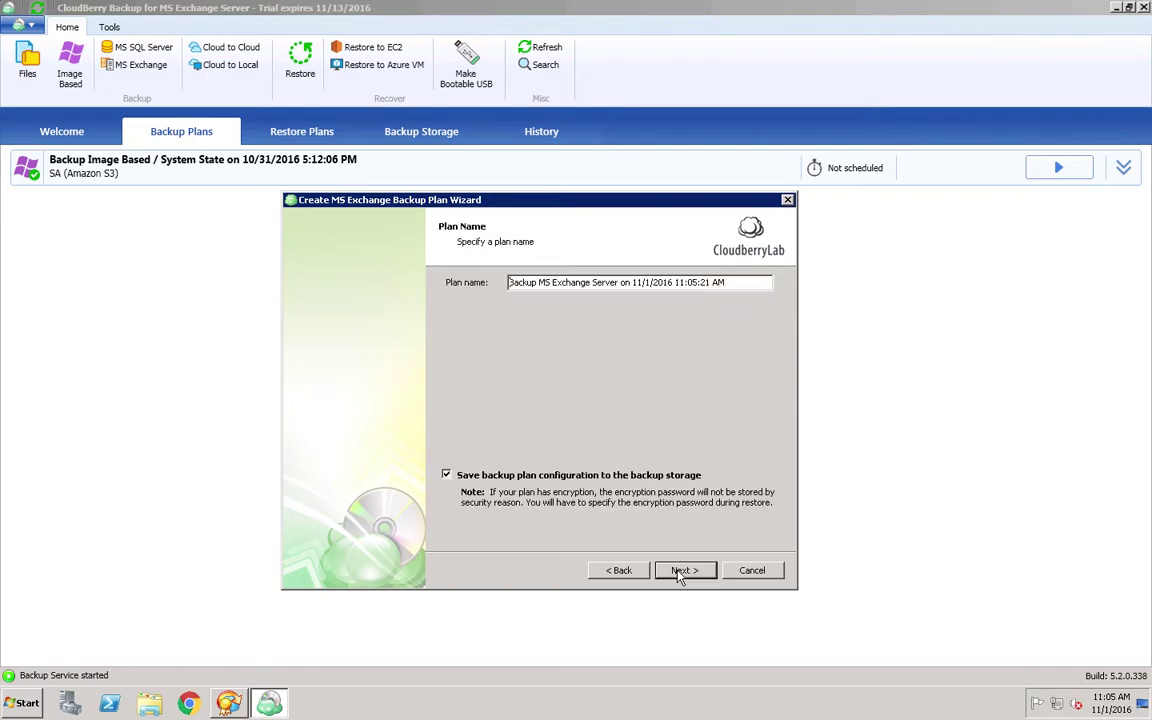
click(679, 572)
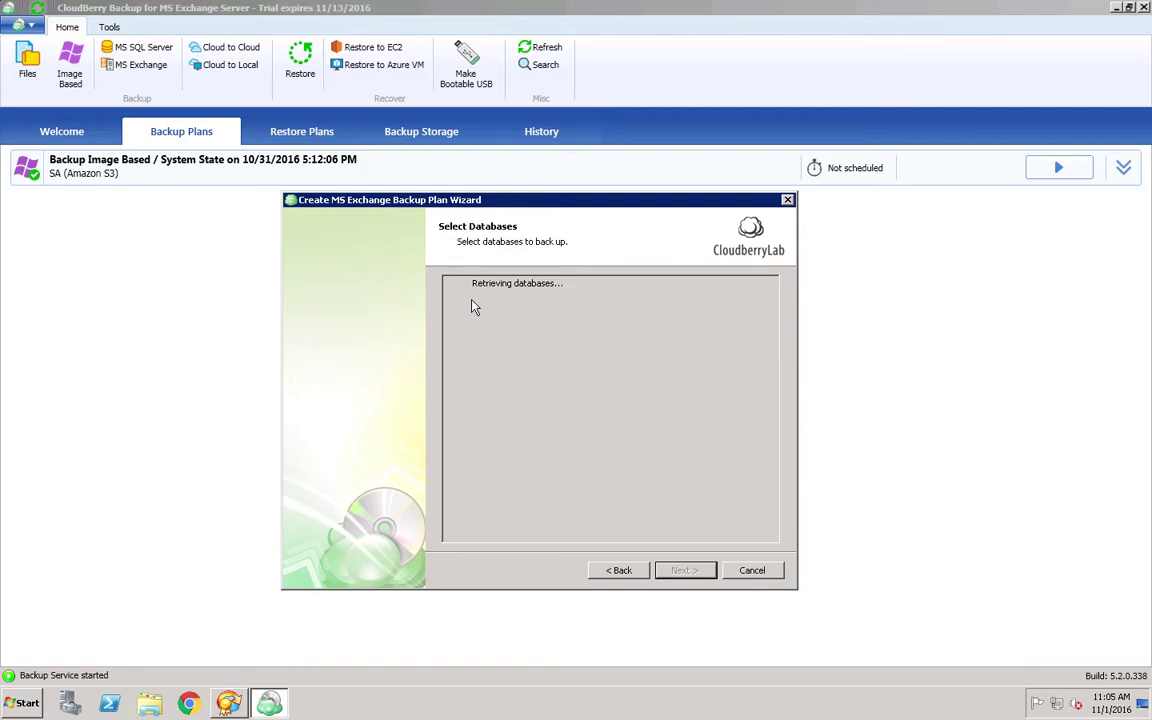
click(449, 283)
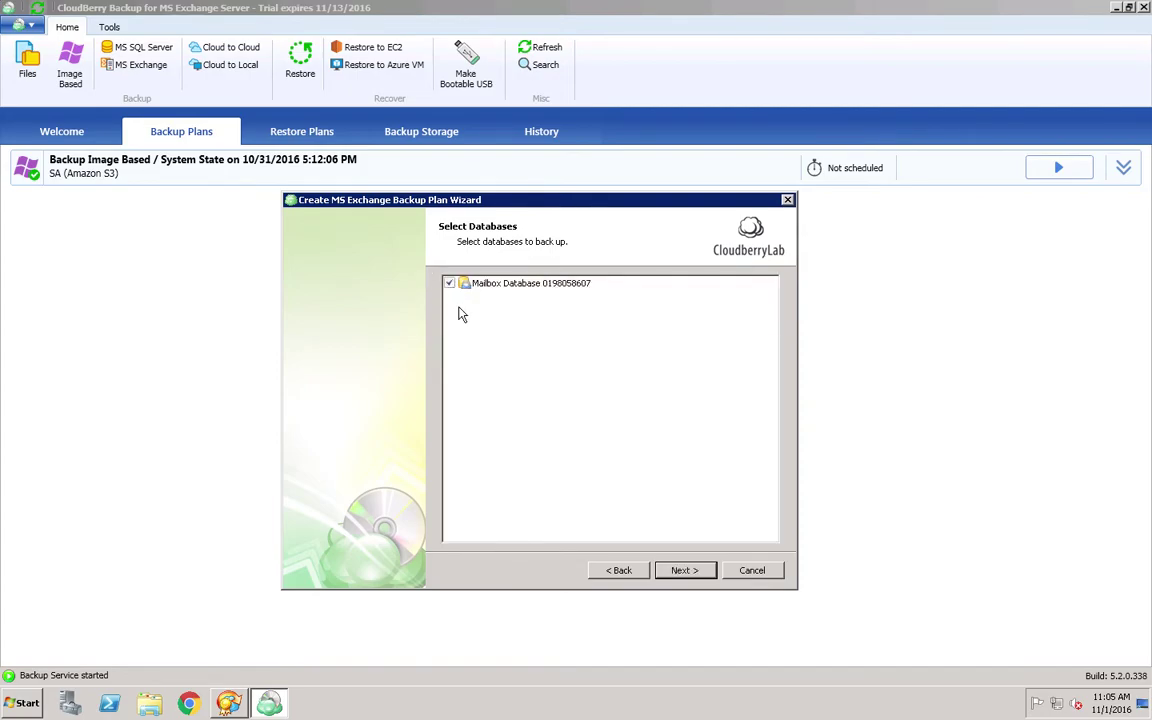
click(684, 570)
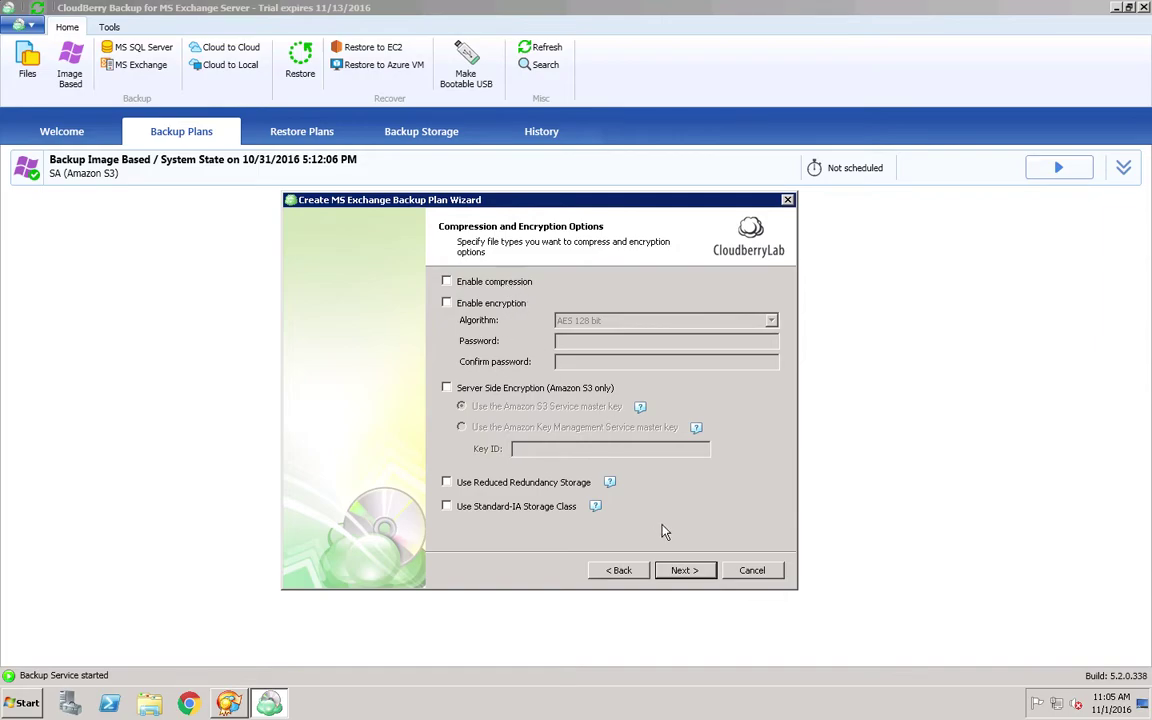
Enable compression and AES 128 bit encryption for the plan, entering and confirming the encryption password
click(458, 284)
click(473, 305)
click(597, 342)
text(***)
key(Tab)
text(***)
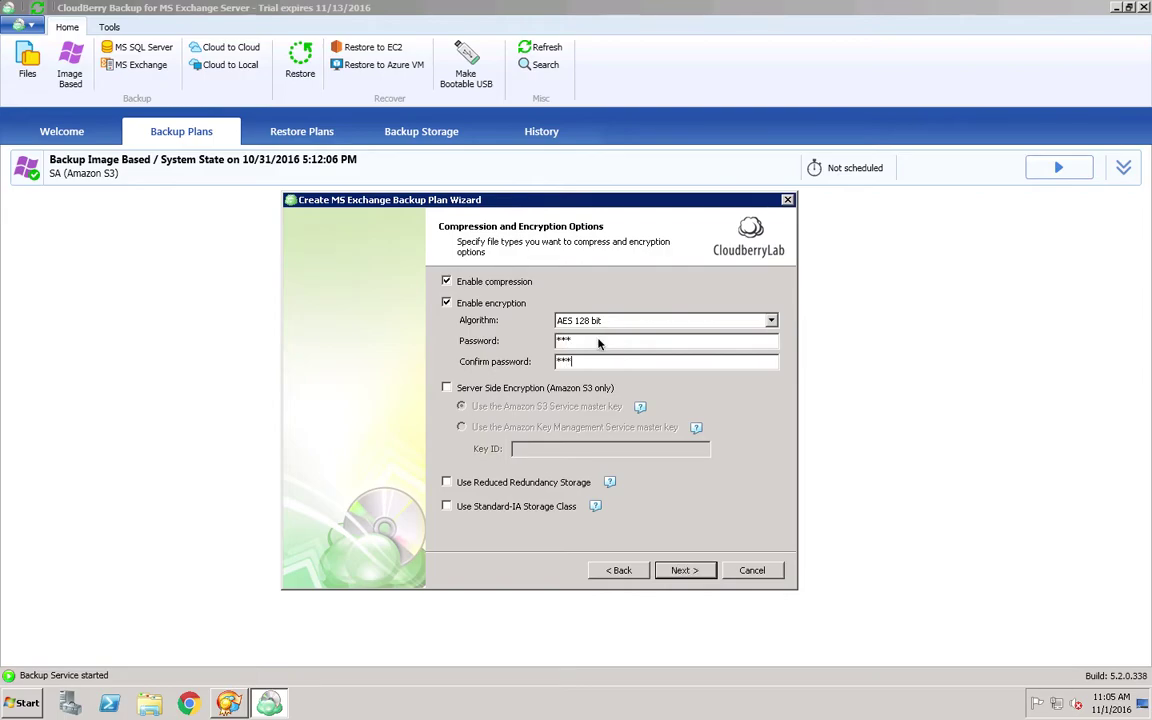
click(680, 570)
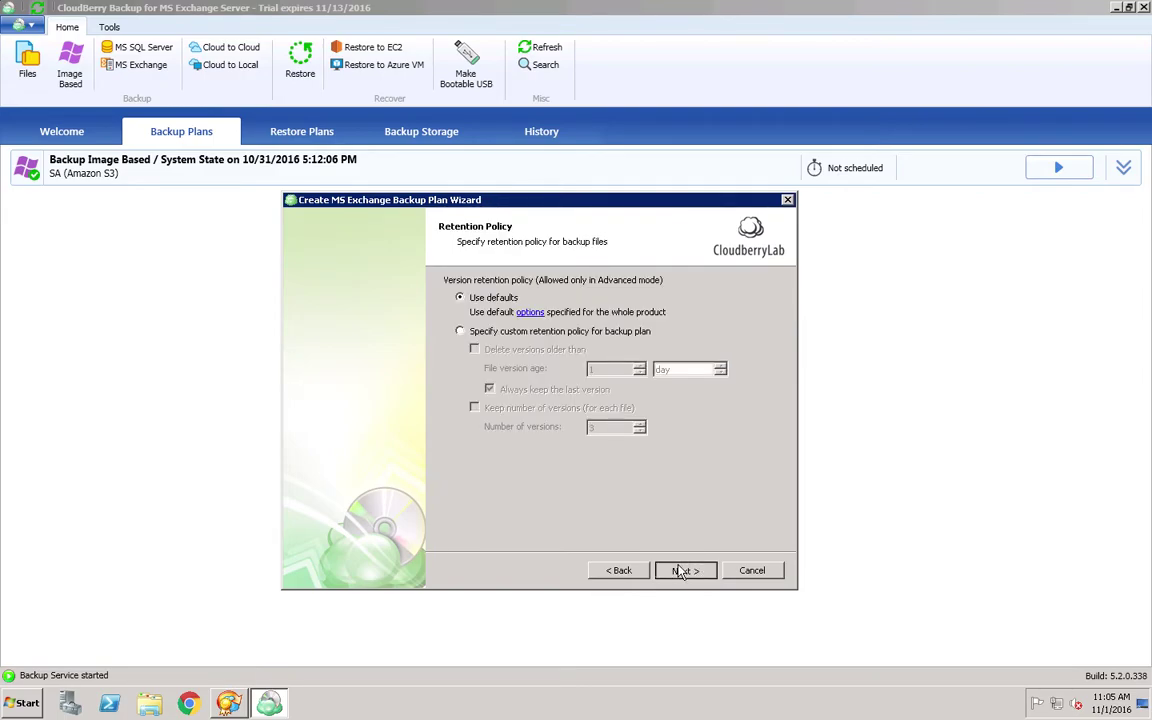
Keep the default retention, schedule and pre/post action settings, turn off email notification, and finish creating the backup plan
click(680, 570)
click(680, 570)
click(680, 570)
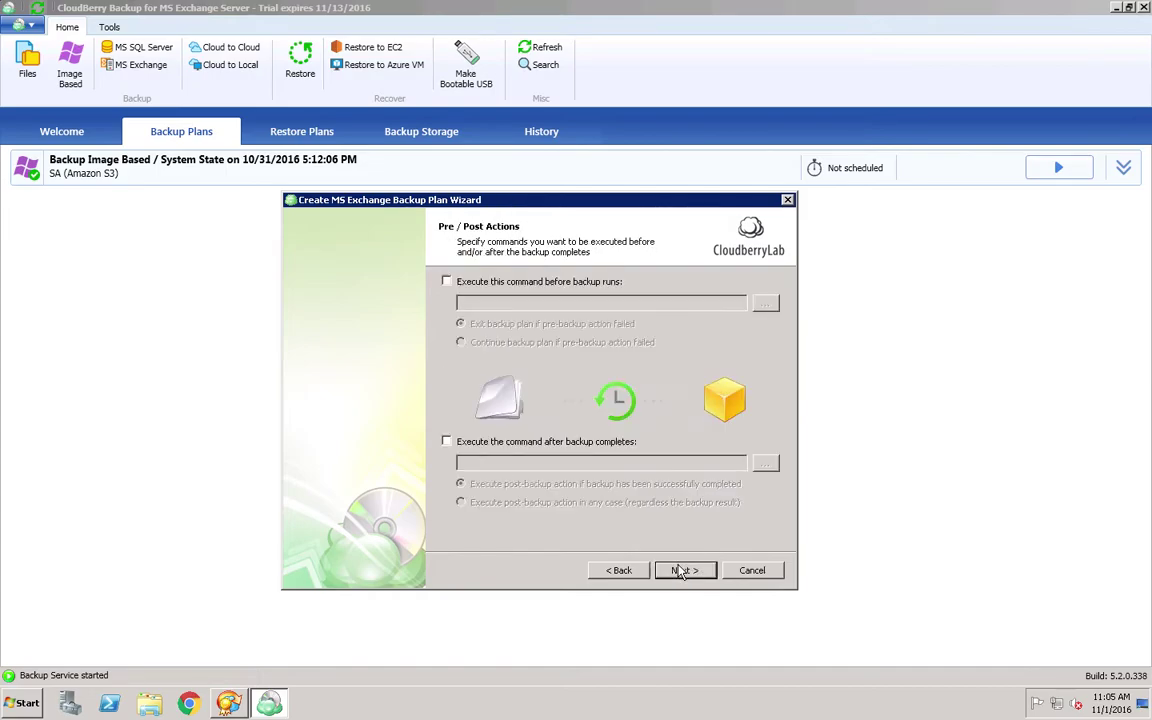
click(680, 570)
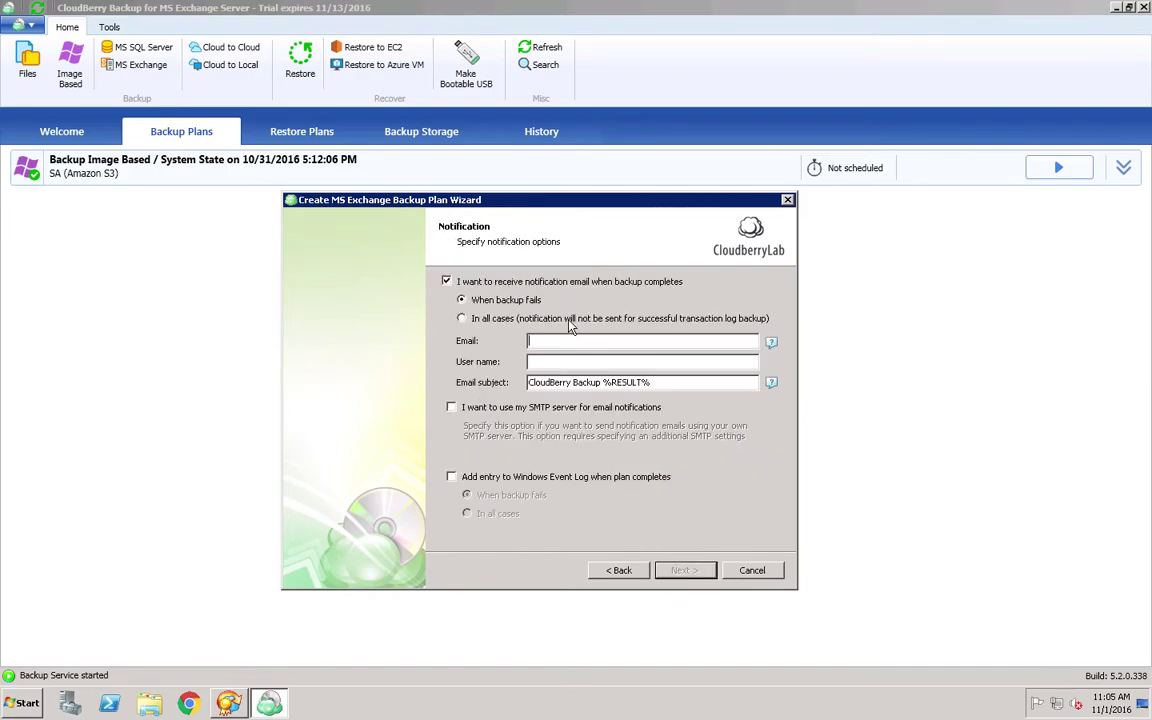
click(564, 283)
click(681, 571)
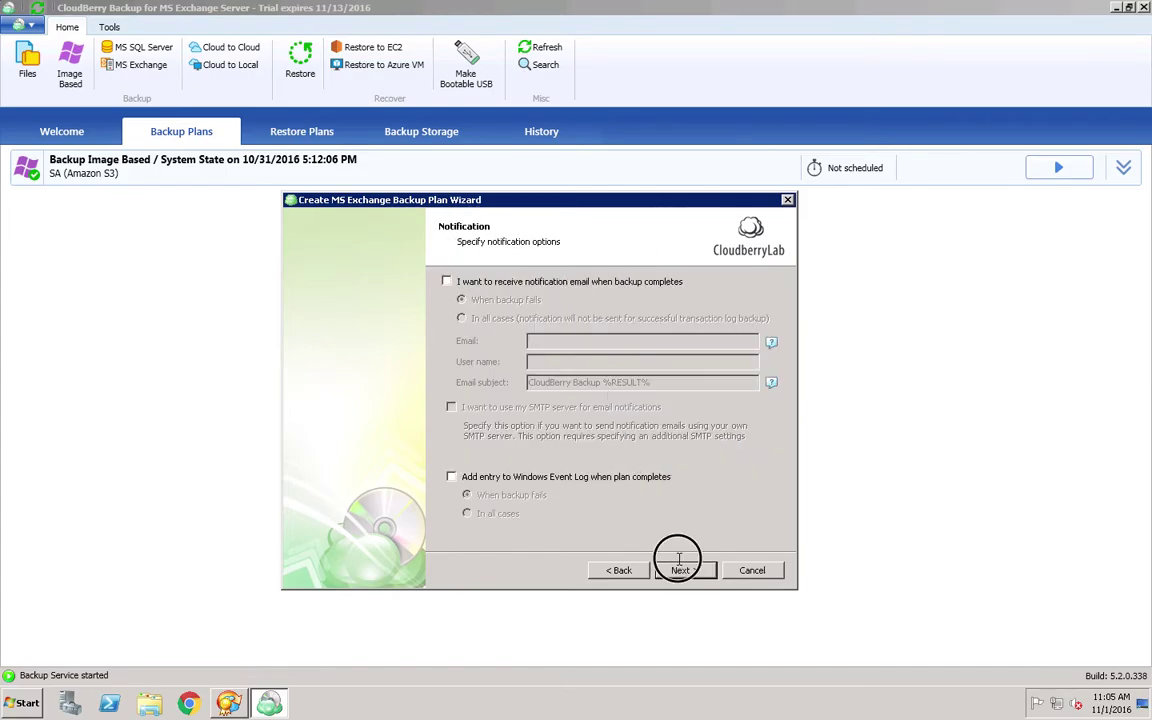
click(683, 572)
click(683, 570)
Expand the details of the new MS Exchange Server backup plan and run the backup
click(622, 214)
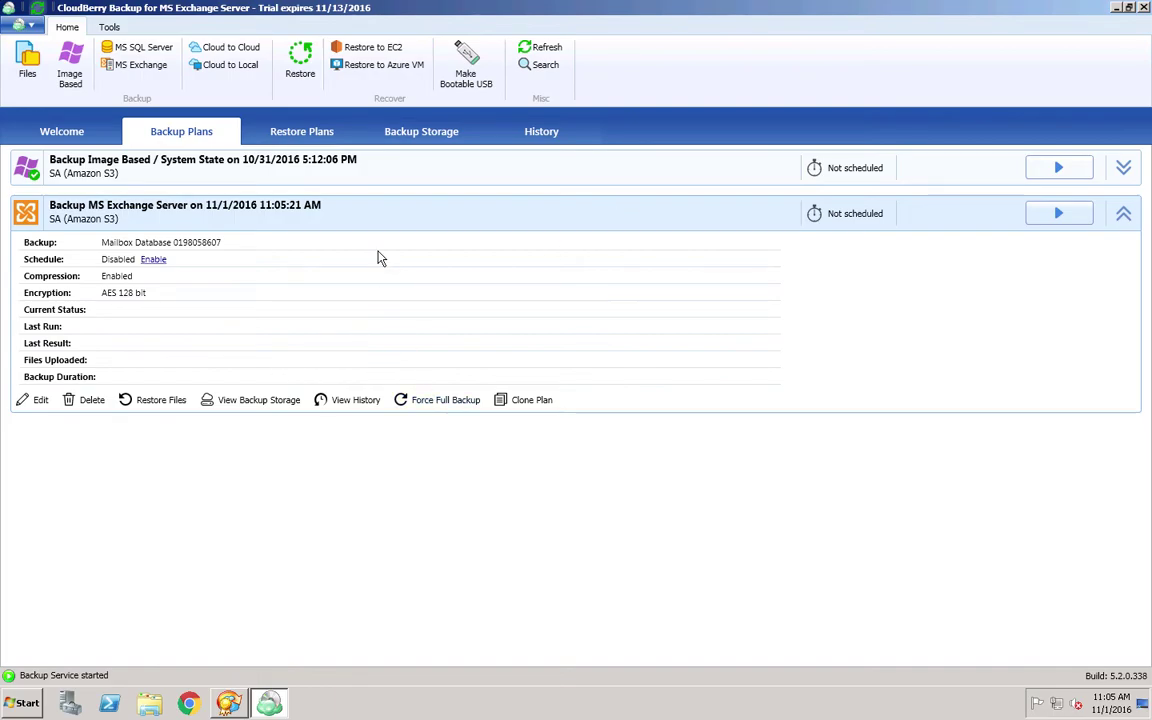
click(1062, 214)
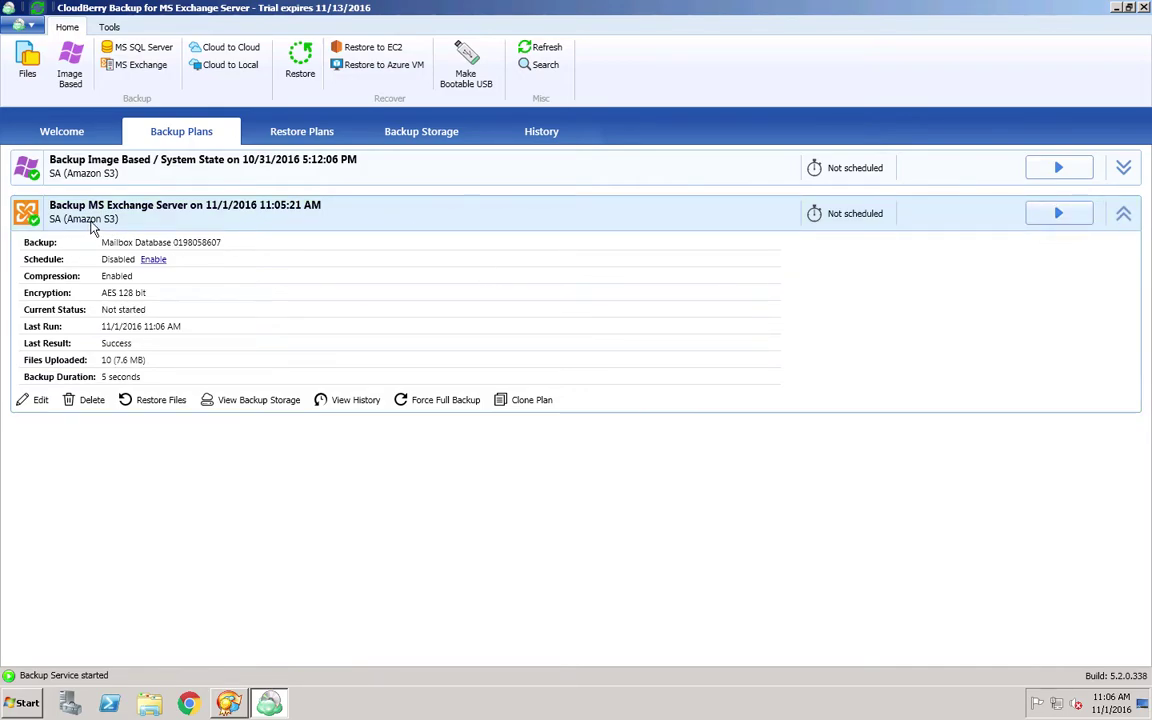
Locate the 11/1/2016 11:06 AM mailbox database backup under the SA account's Exchange Server Instances in the backup storage
click(423, 134)
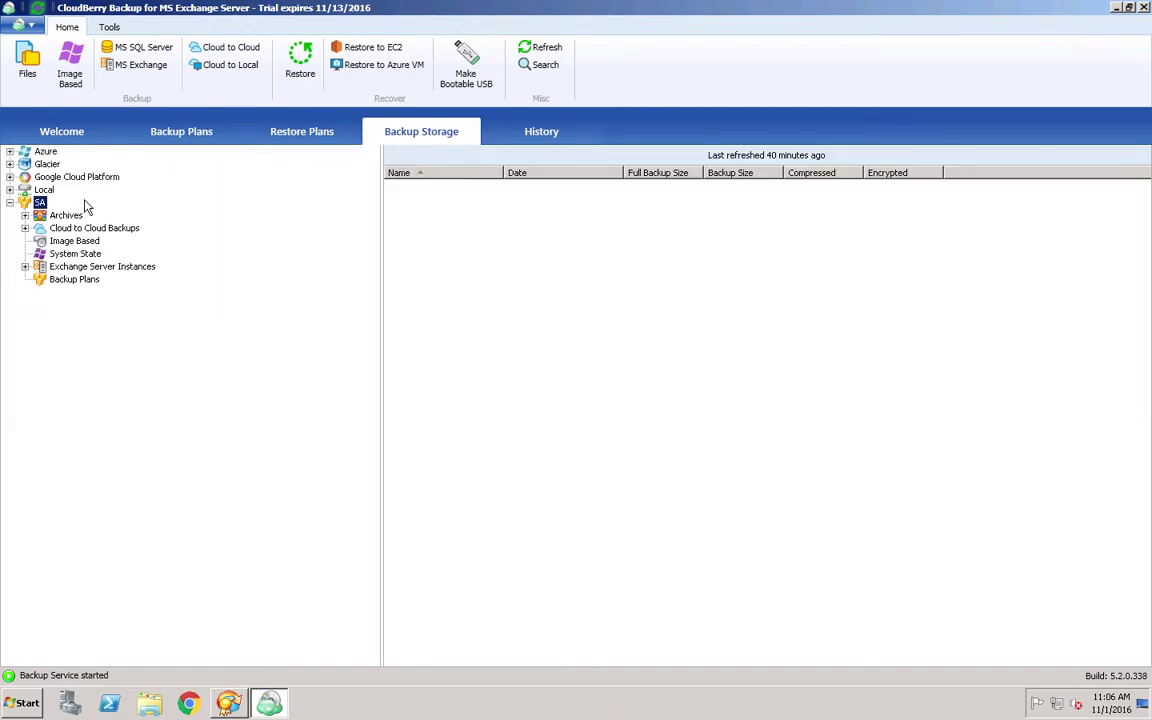
double_click(78, 266)
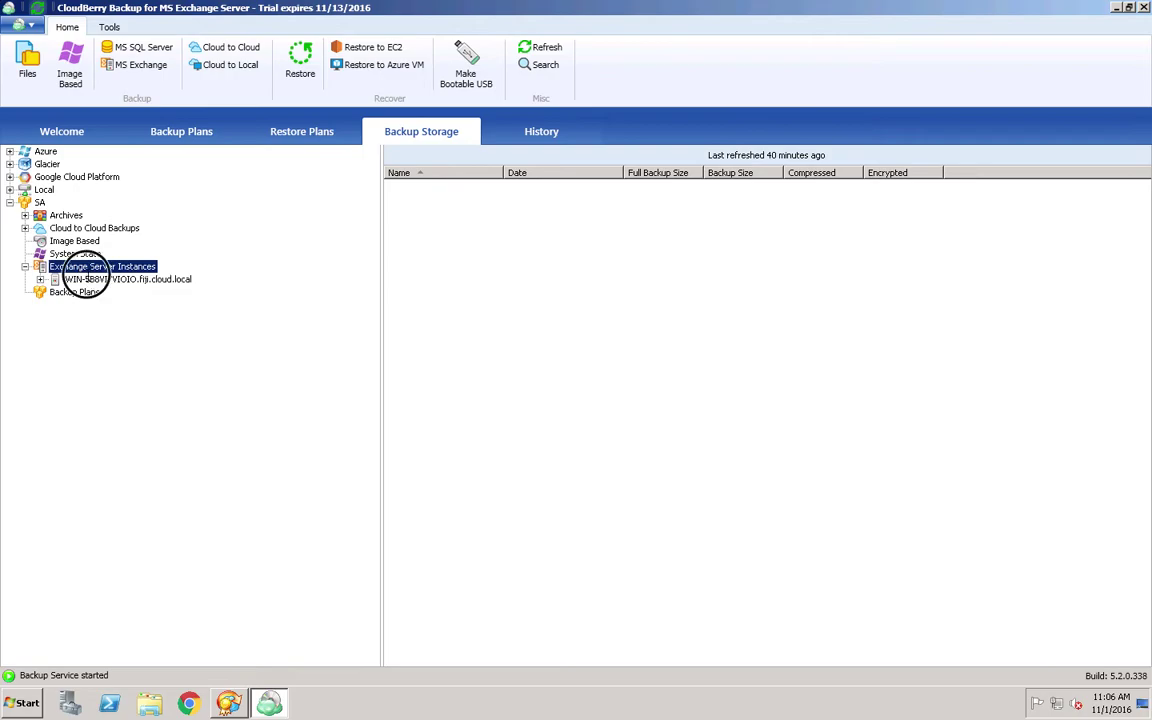
double_click(84, 279)
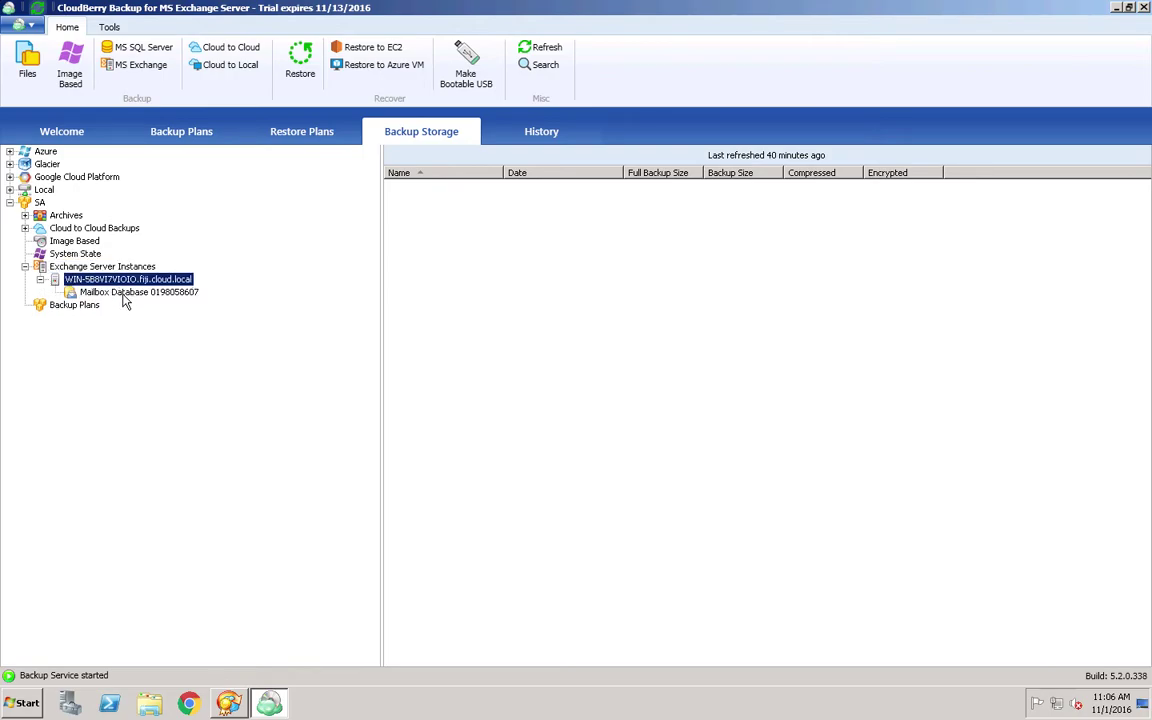
click(124, 295)
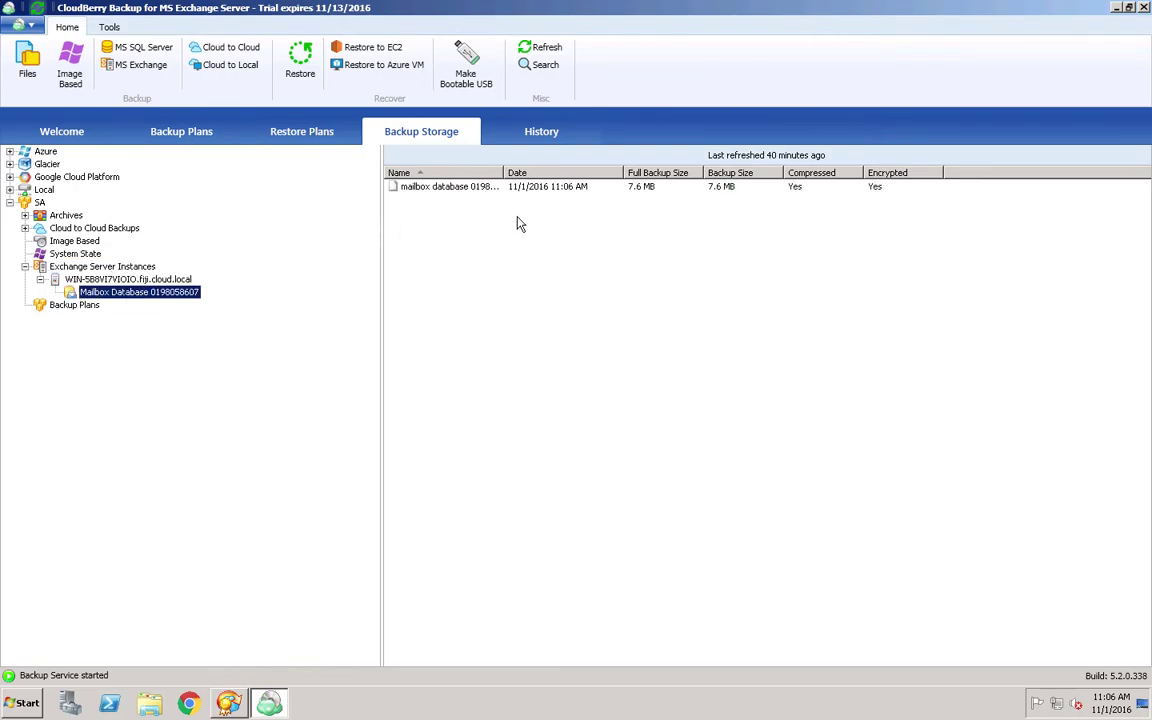
click(556, 187)
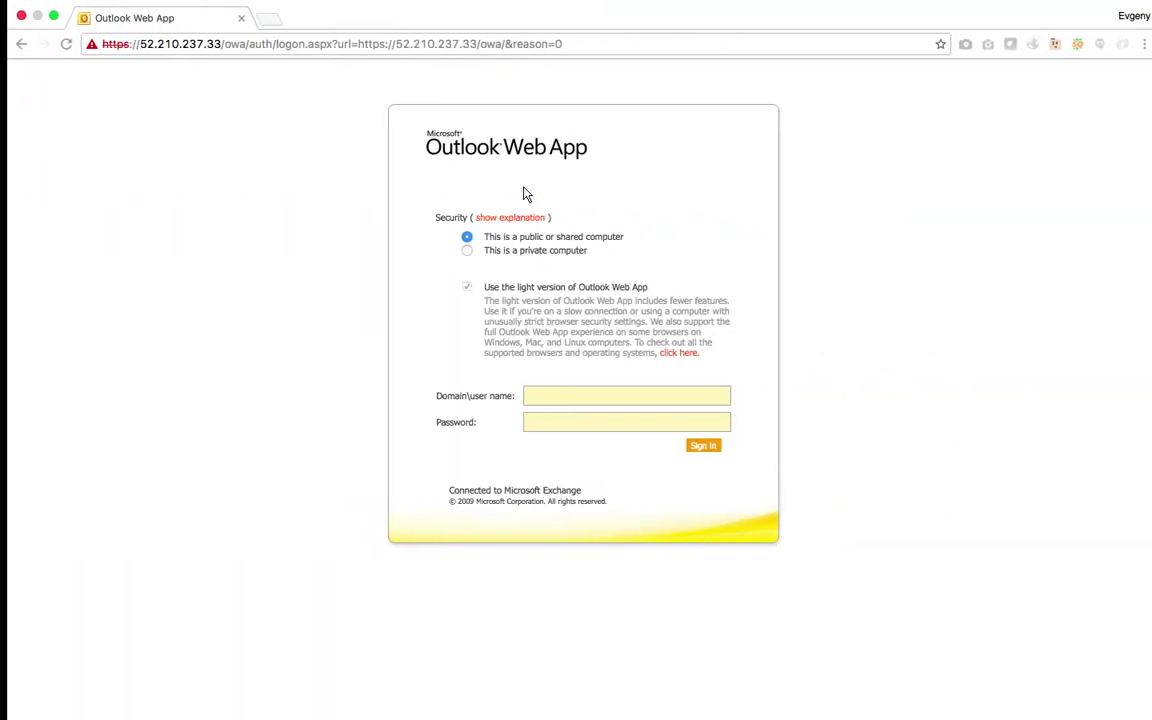
Switch to Outlook Web App in the browser and enter the mailbox user's domain user name to sign in
click(565, 391)
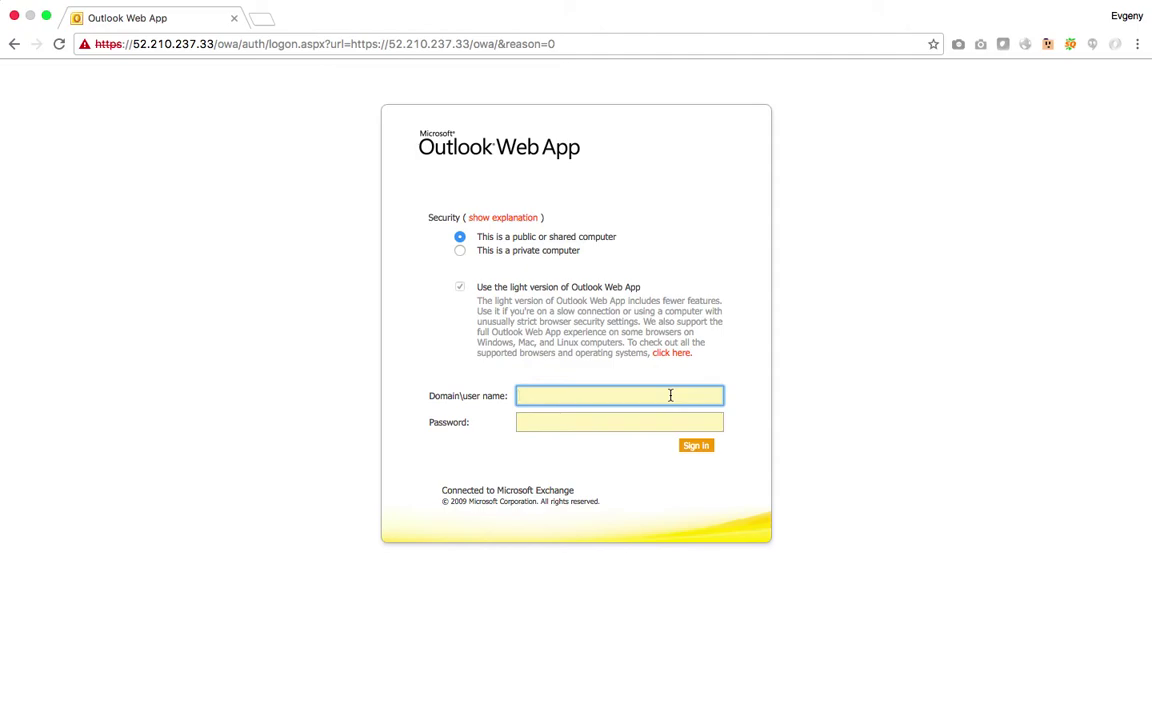
text(tsmi)
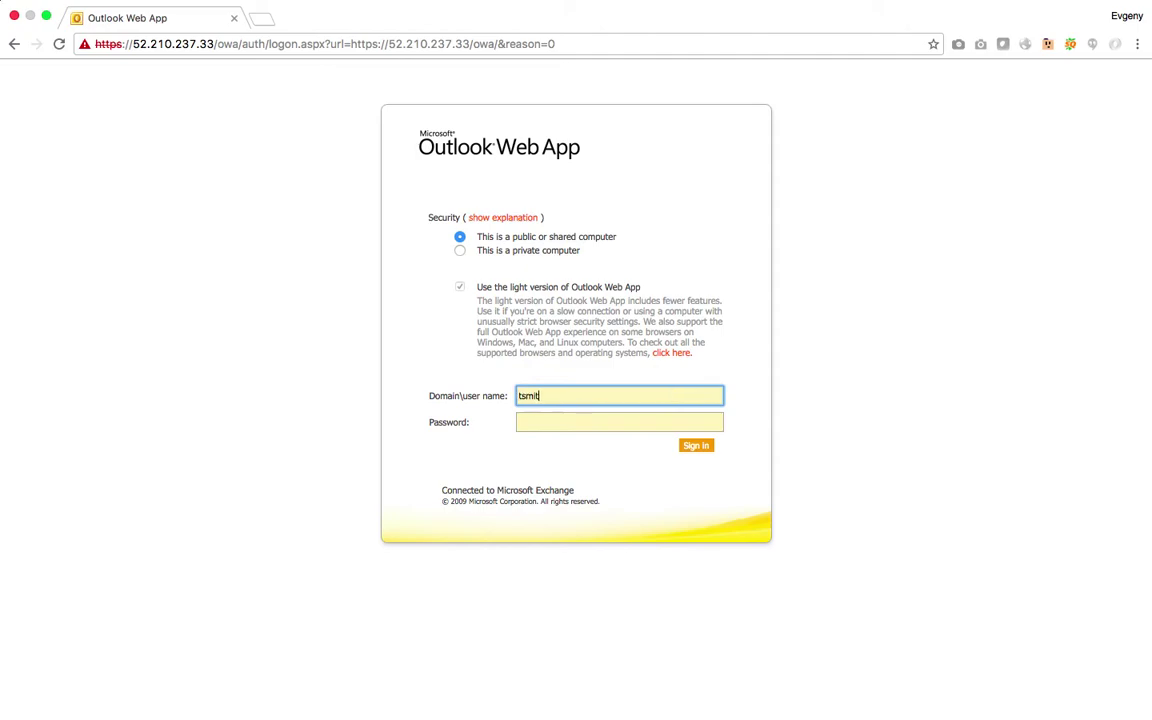
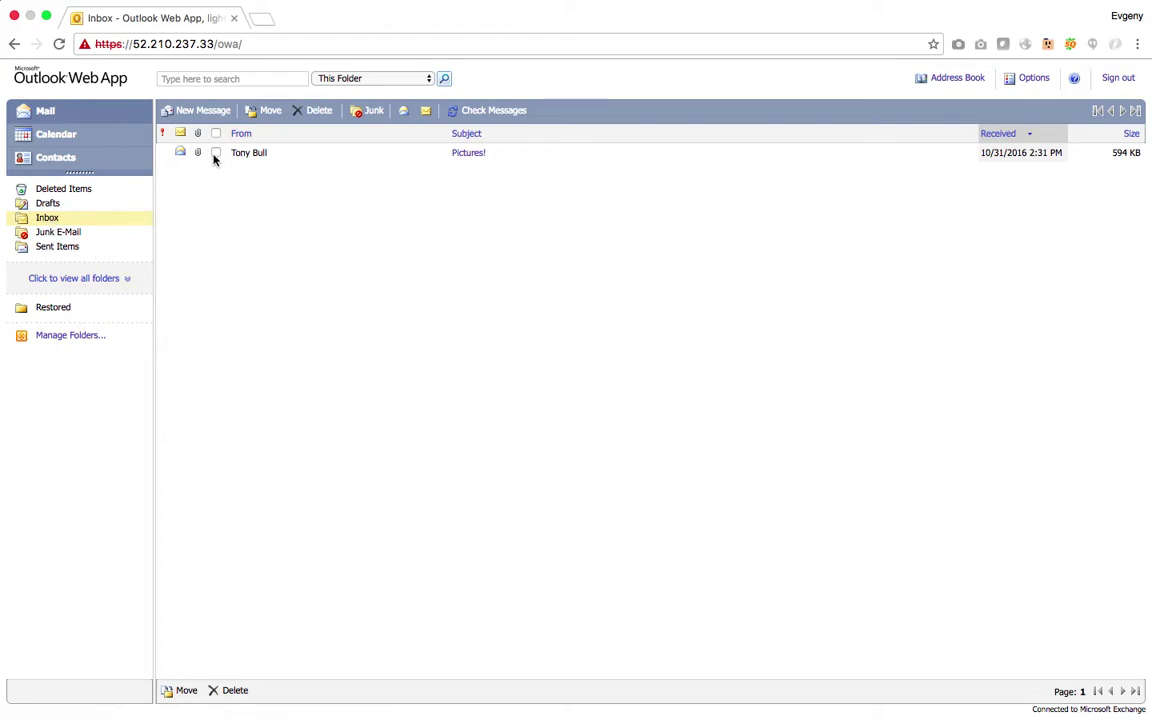
Open the "Pictures!" message in the inbox, review its text and attachments, and close it
click(463, 157)
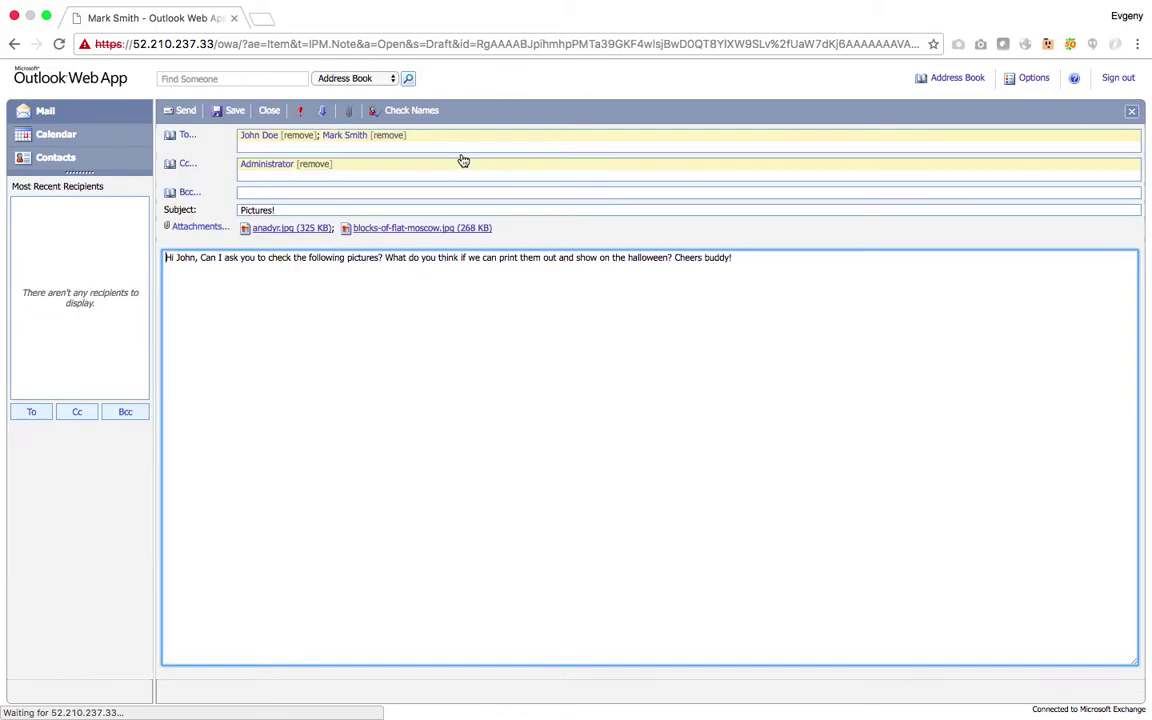
key(super+a)
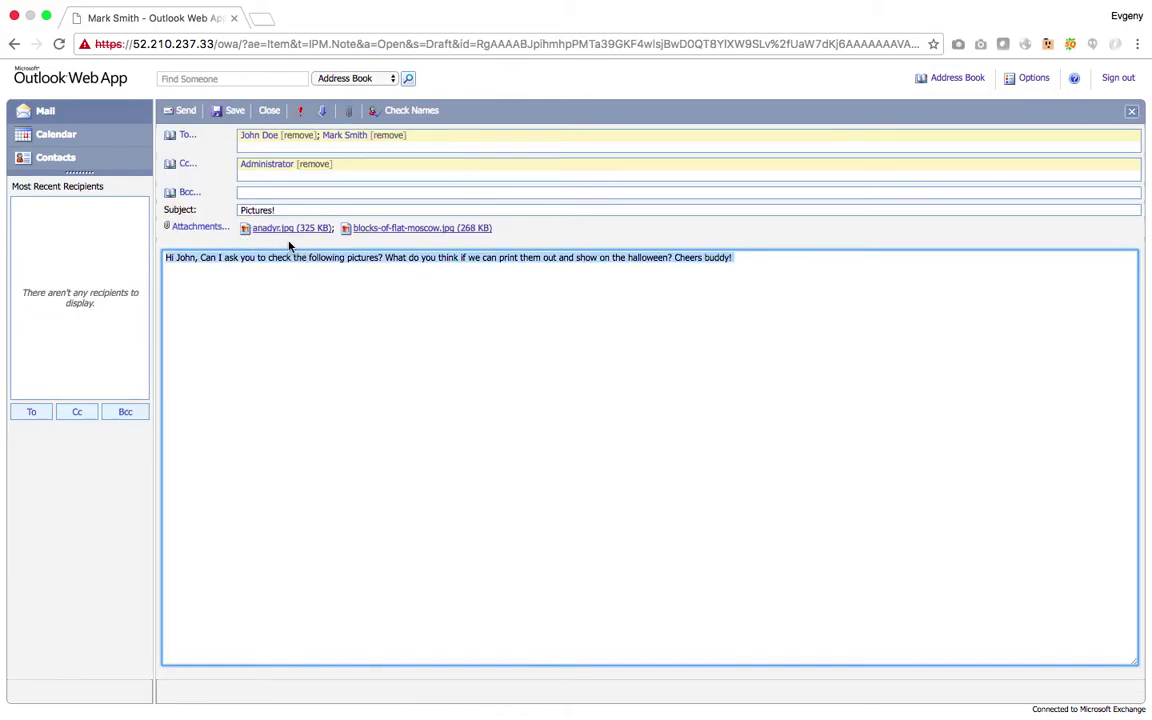
click(341, 290)
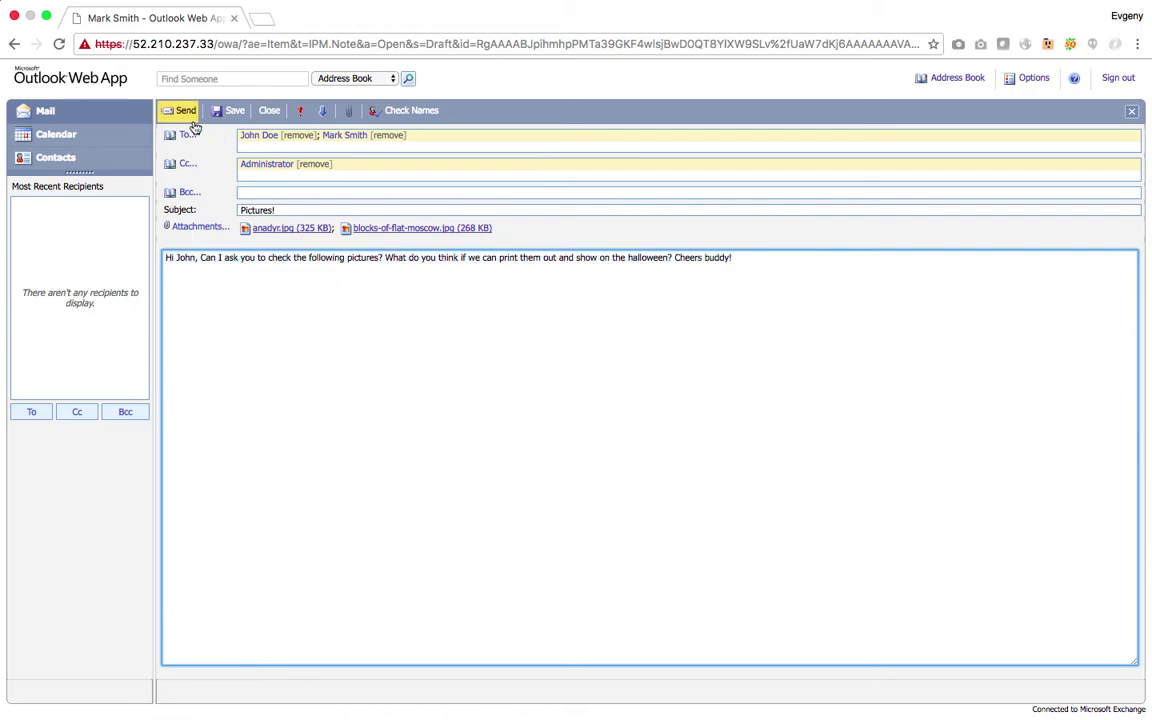
click(270, 118)
Delete the "Pictures!" message from the Inbox, and permanently remove it from Deleted Items
click(215, 153)
click(319, 112)
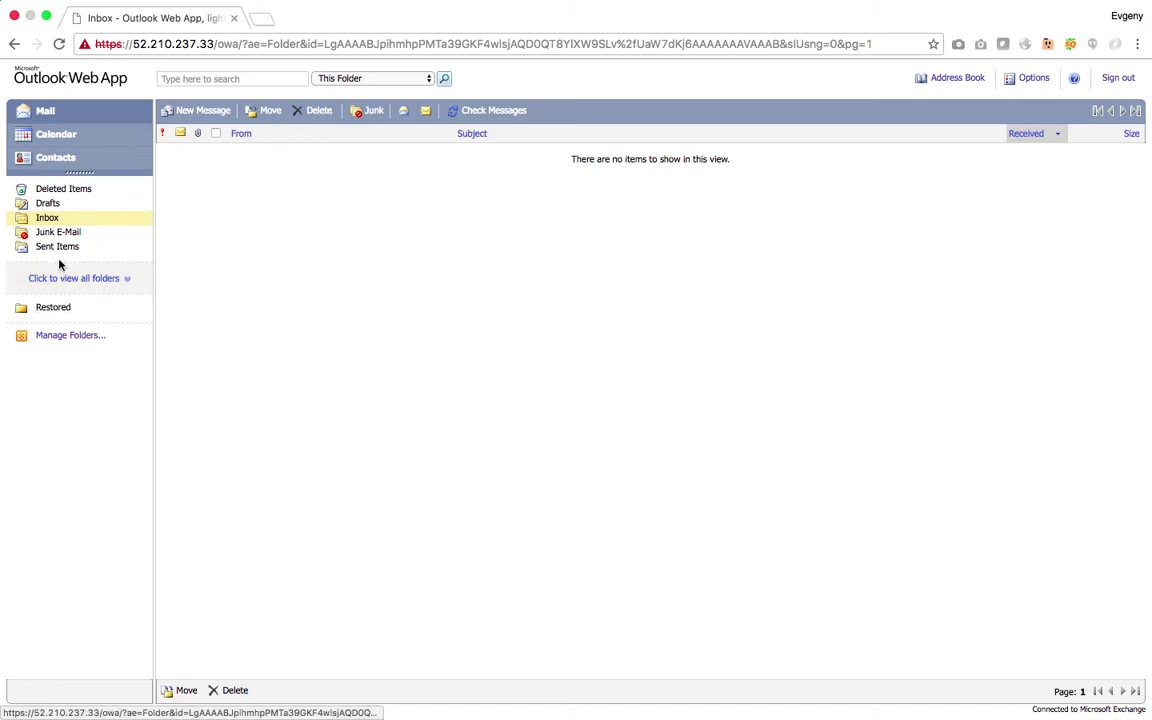
click(58, 195)
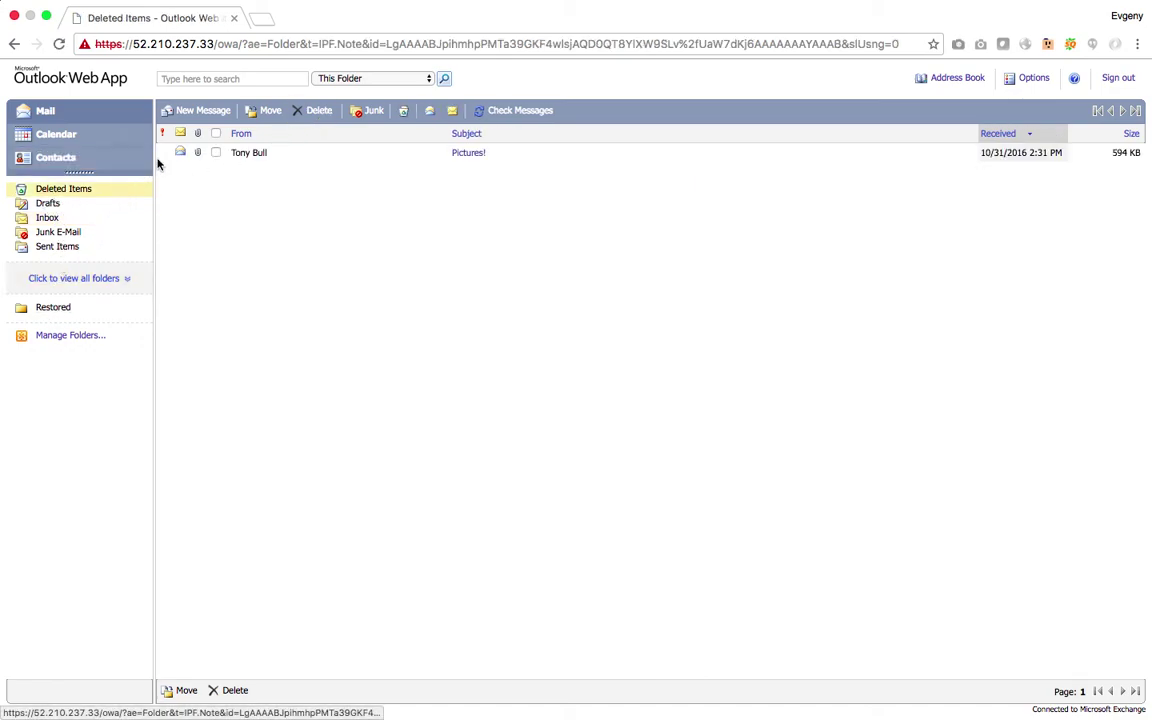
click(215, 152)
click(322, 112)
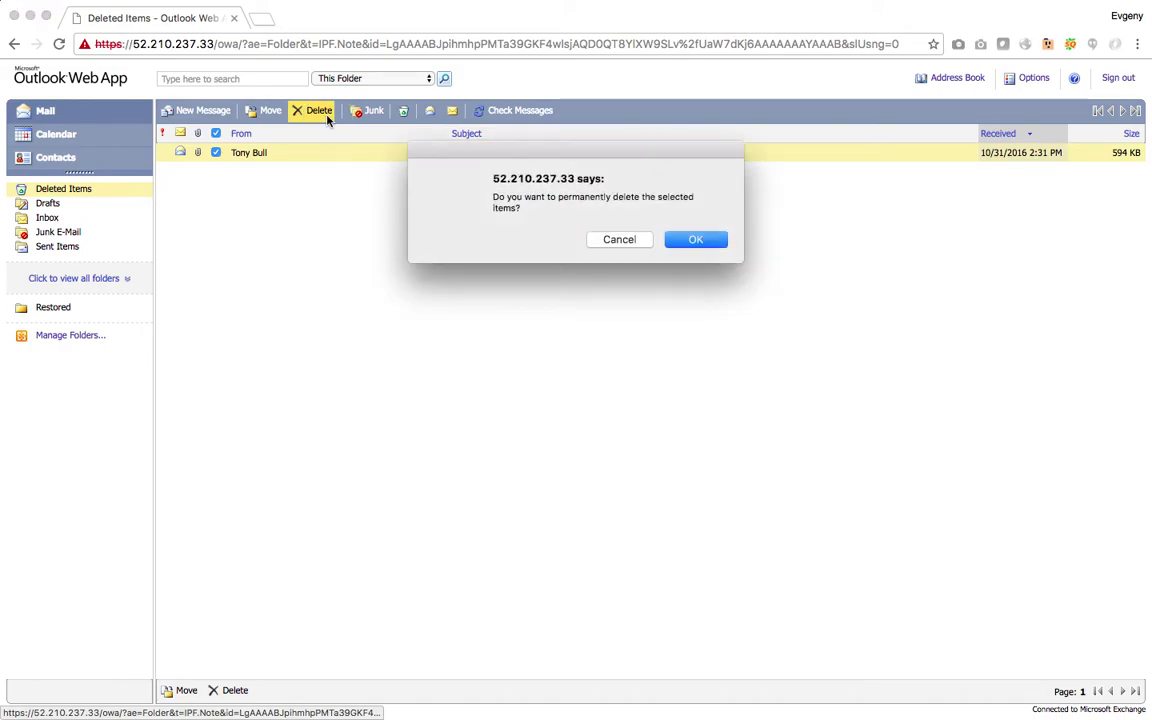
click(692, 239)
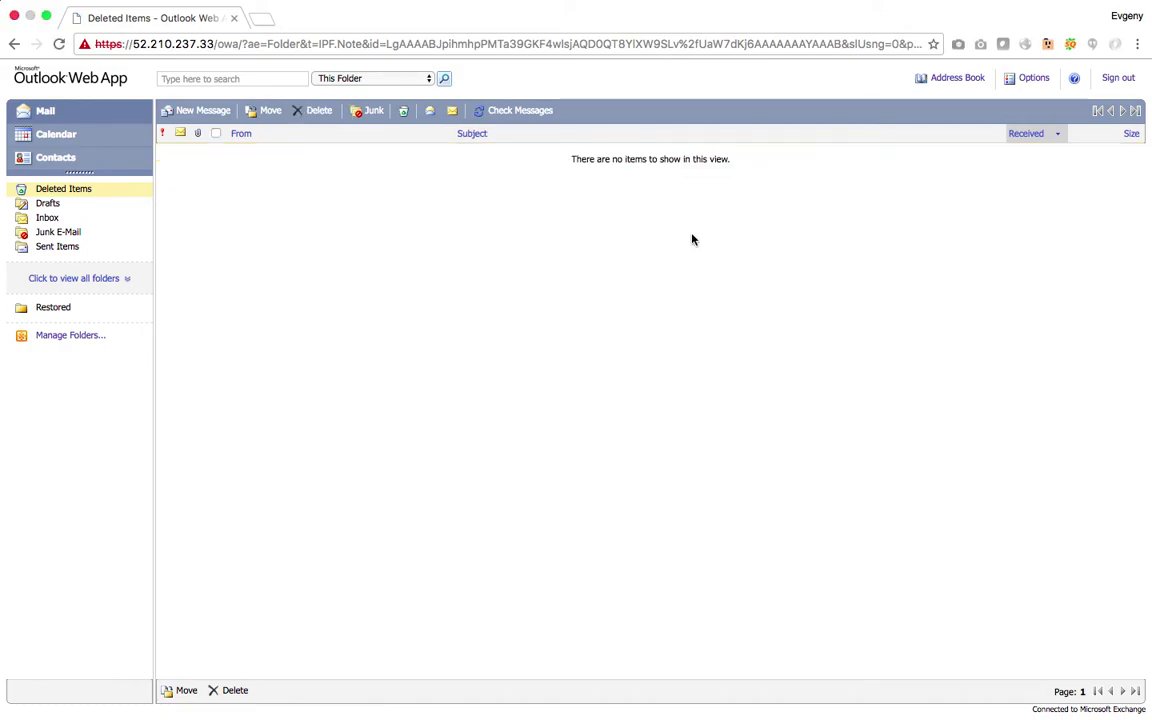
Switch to CloudBerry Backup and open the 11/1/2016 11:06 AM database backup for item level restore, applying logs and entering the decryption password
key(ctrl+Left)
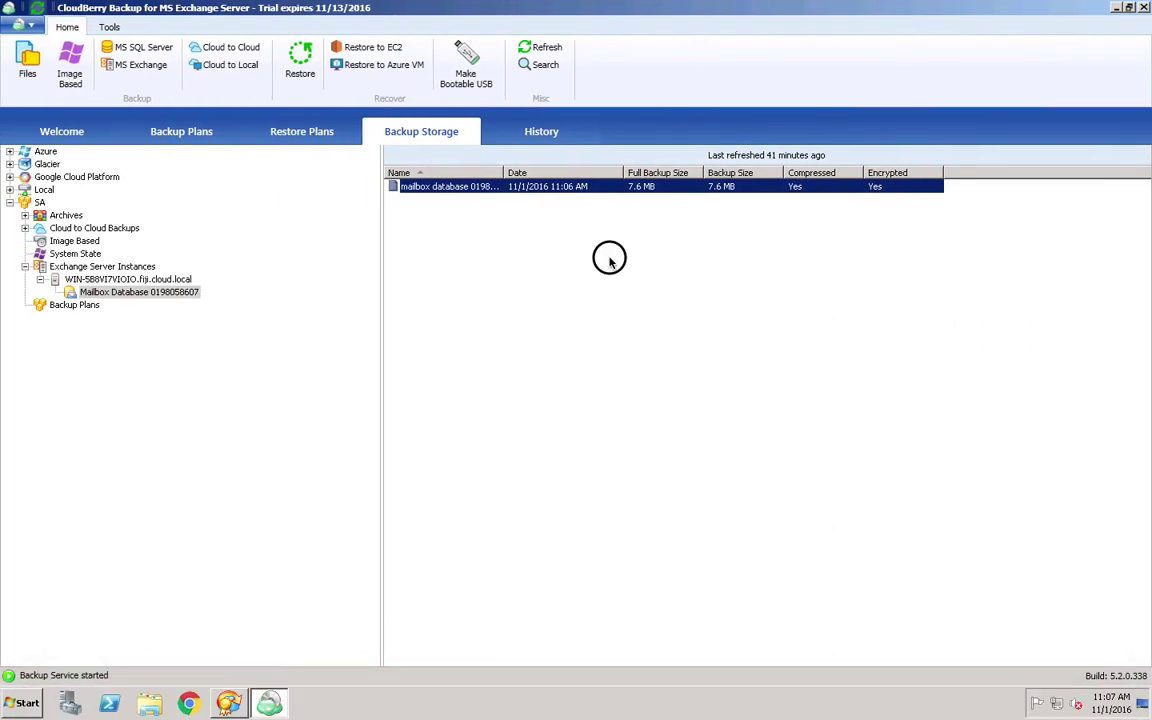
click(609, 257)
click(590, 188)
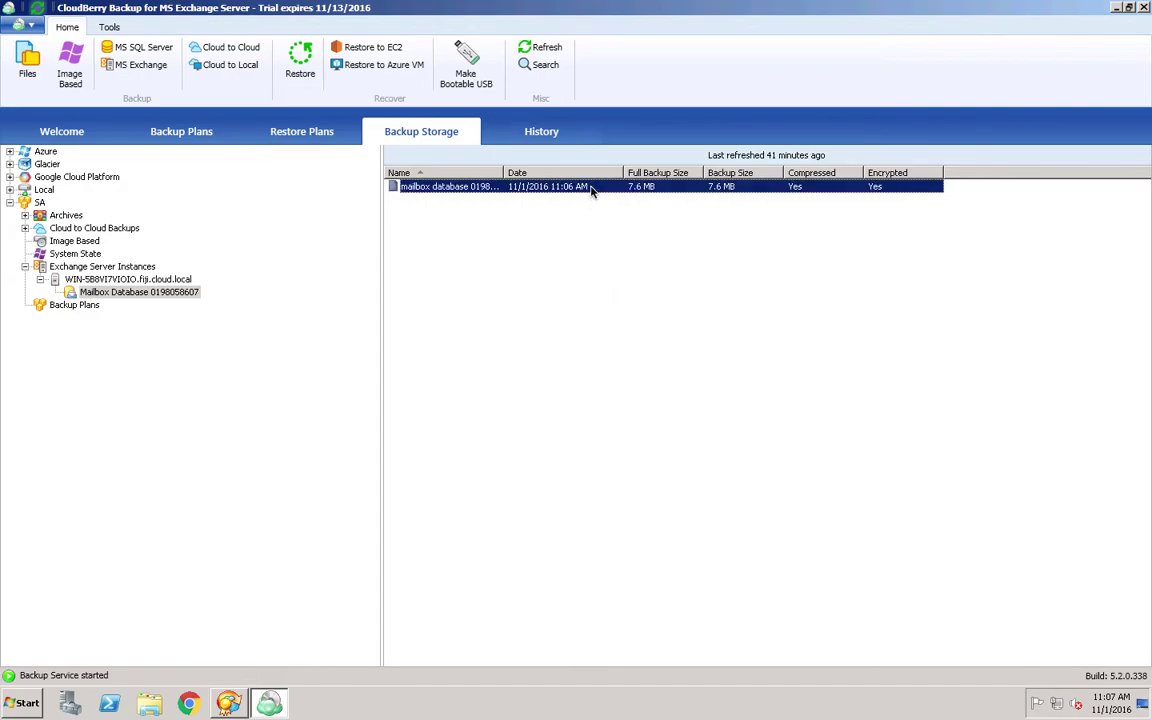
right_click(591, 190)
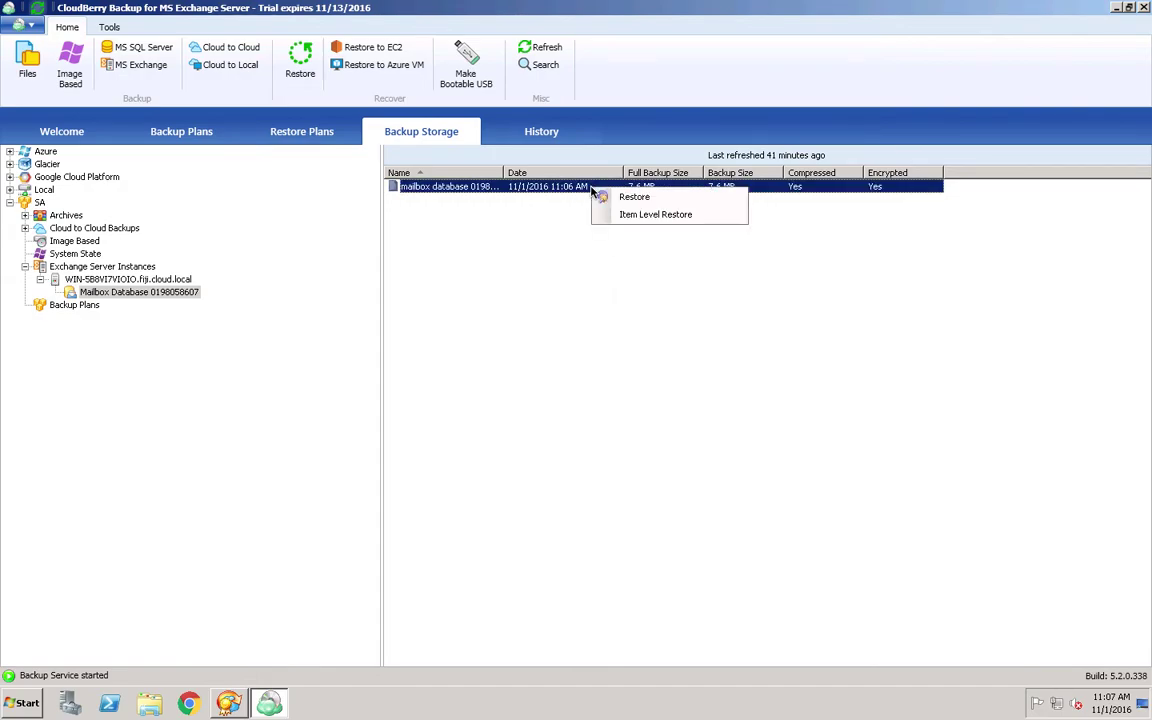
click(655, 218)
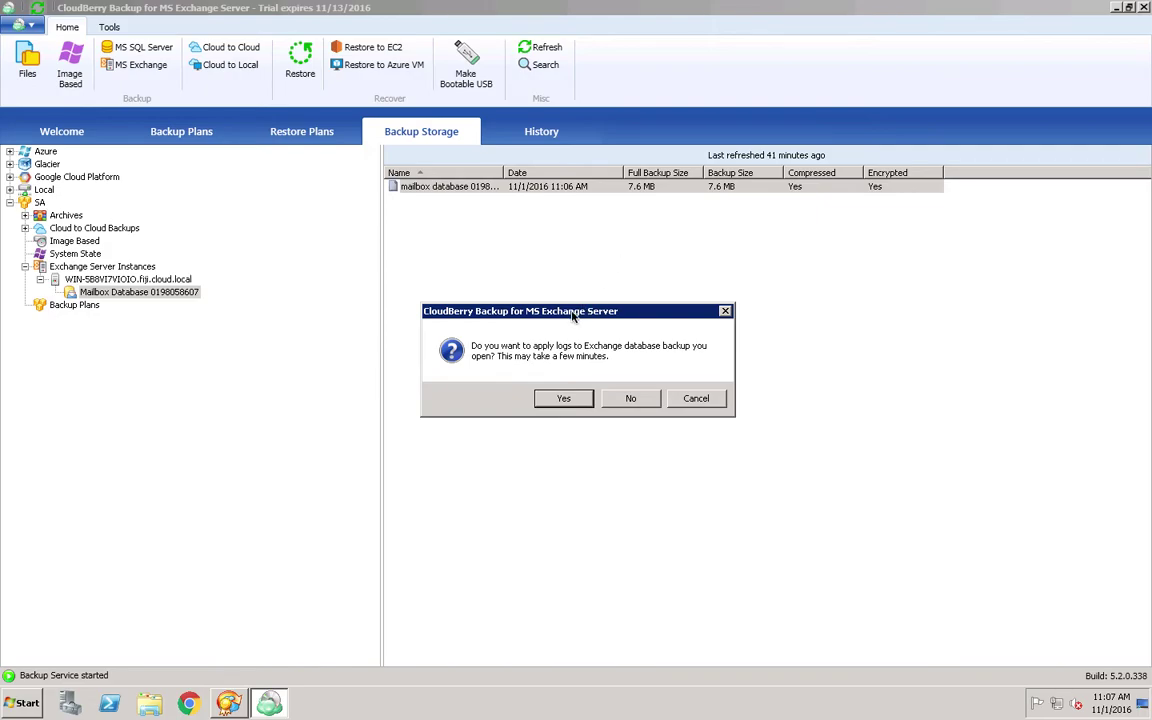
click(563, 398)
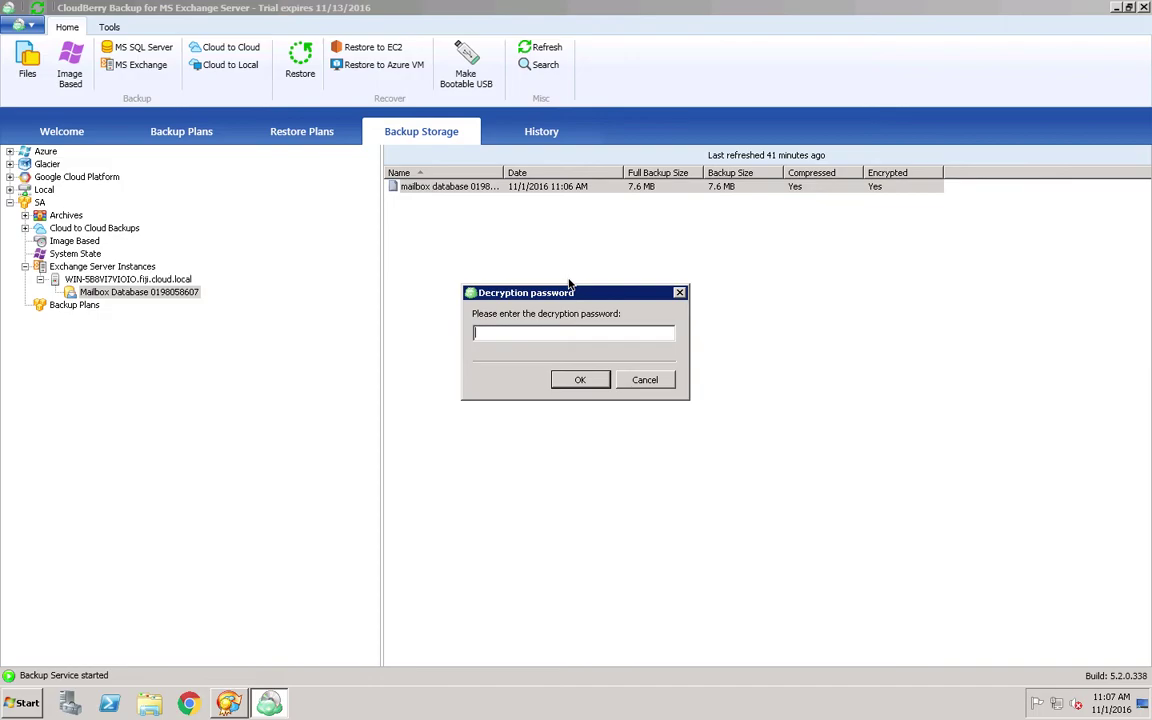
click(583, 382)
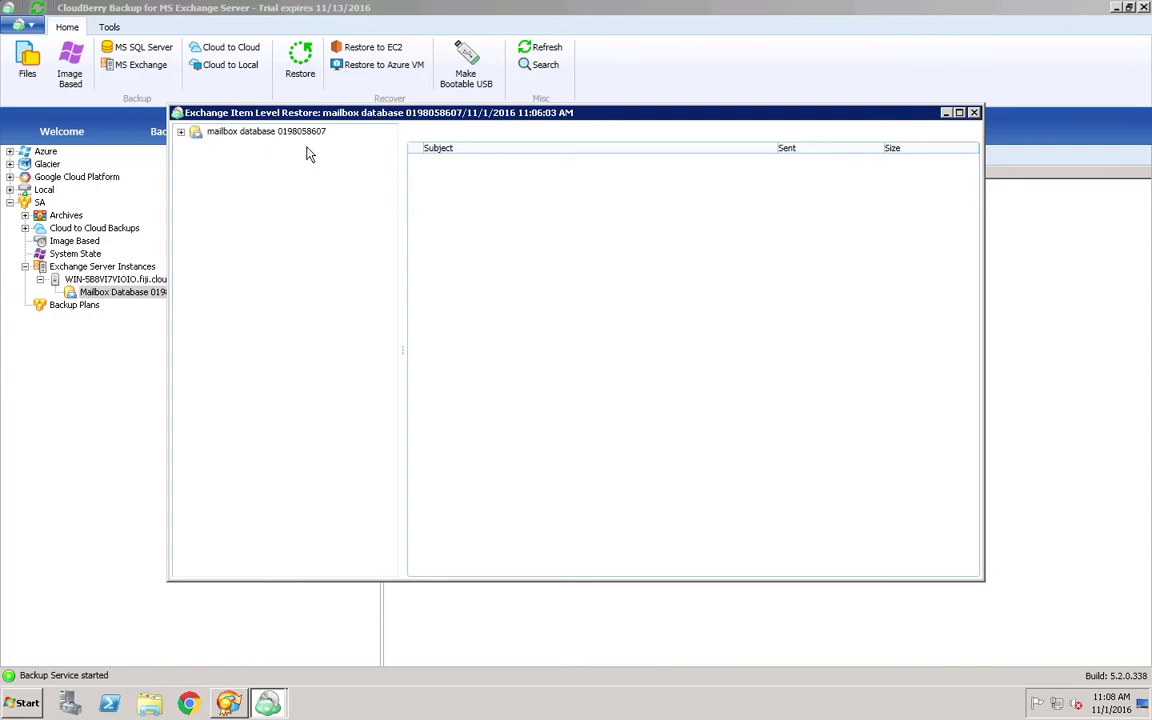
Expand the mailbox database to the affected user's mailbox and select the "Pictures!" message in its Inbox
click(181, 132)
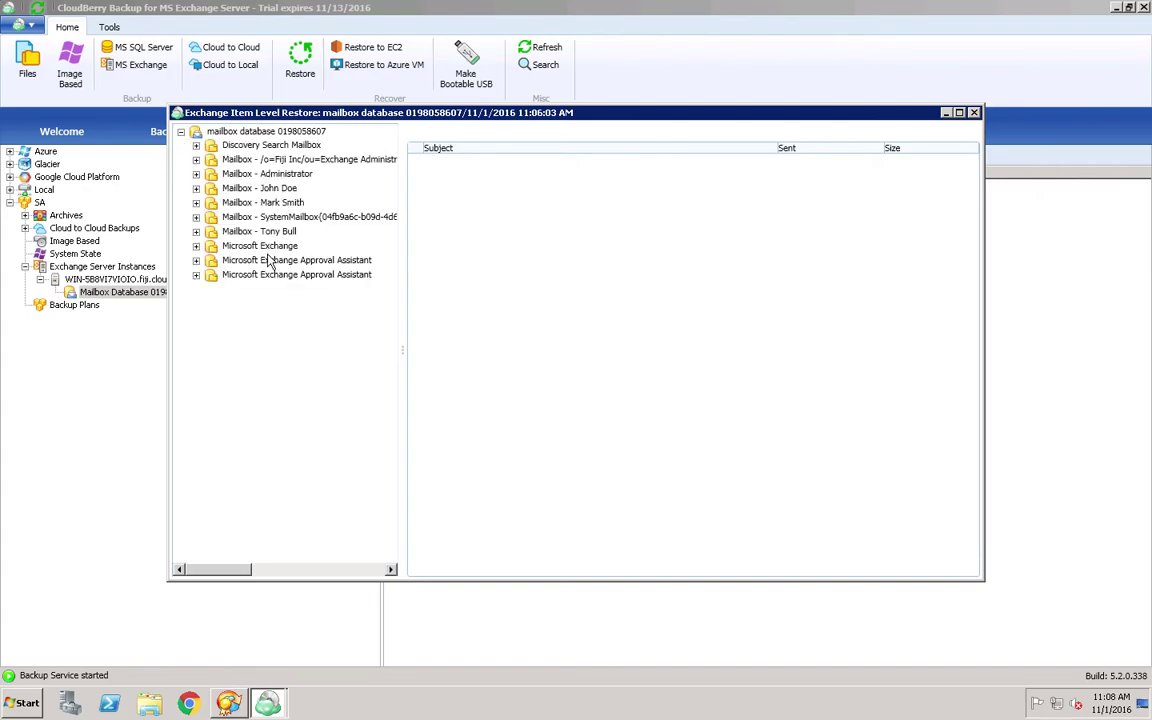
click(196, 202)
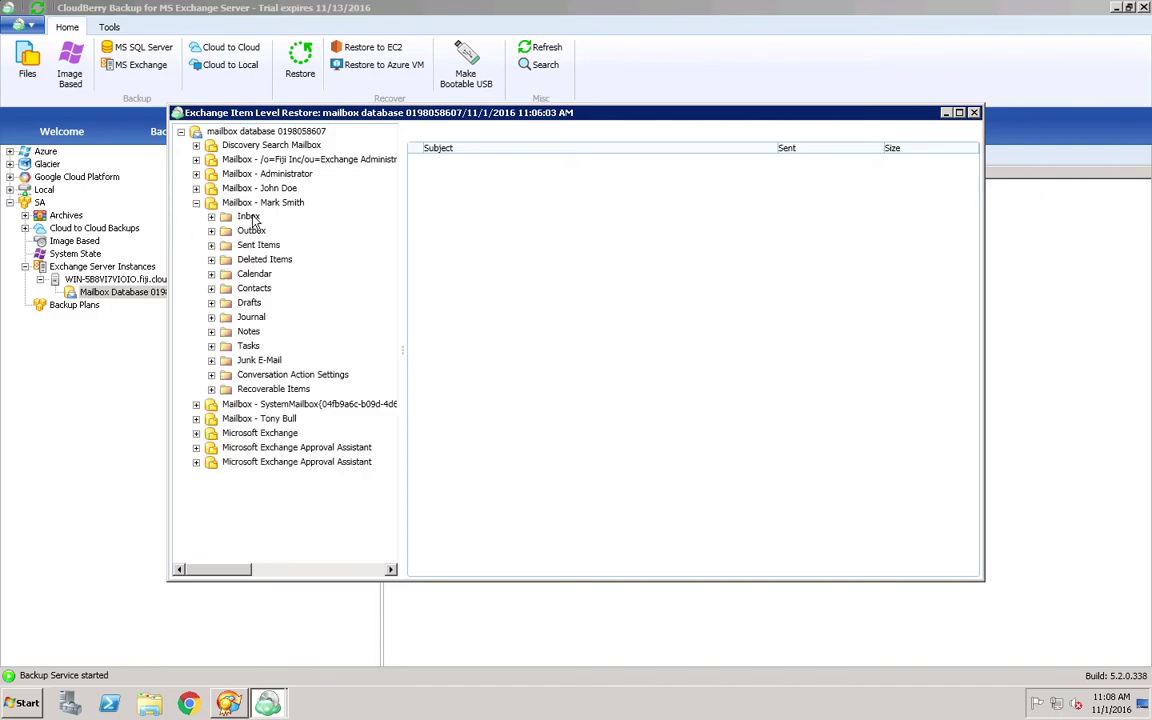
double_click(248, 216)
click(455, 201)
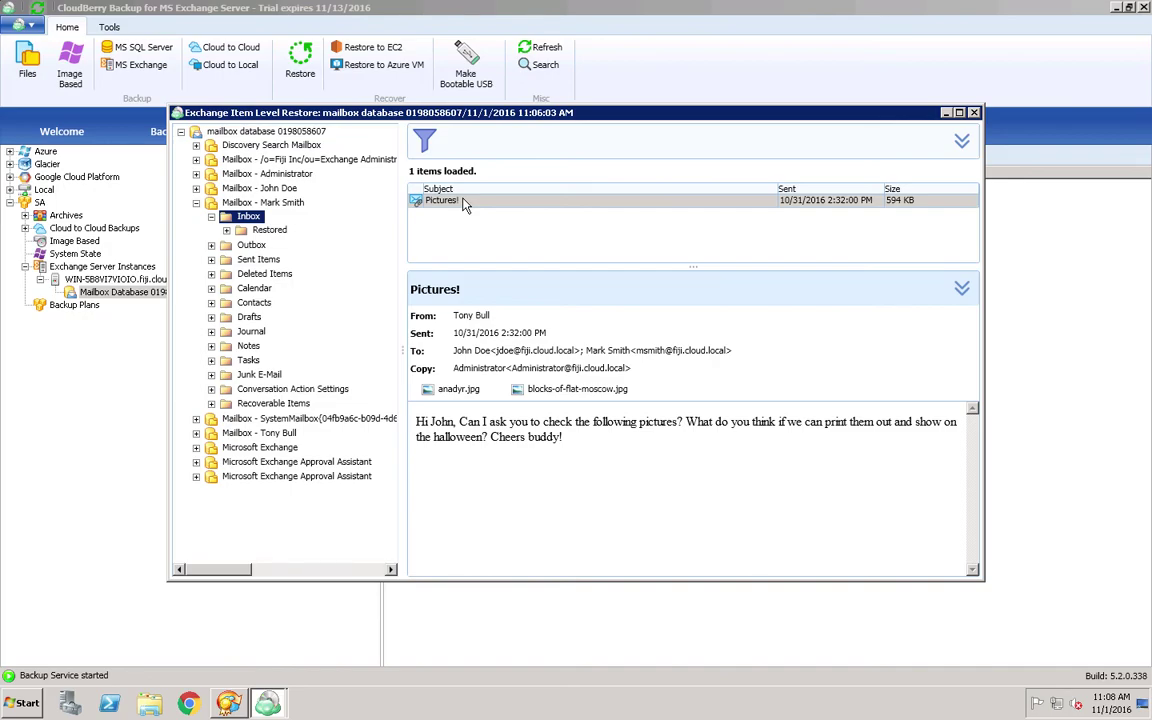
click(480, 208)
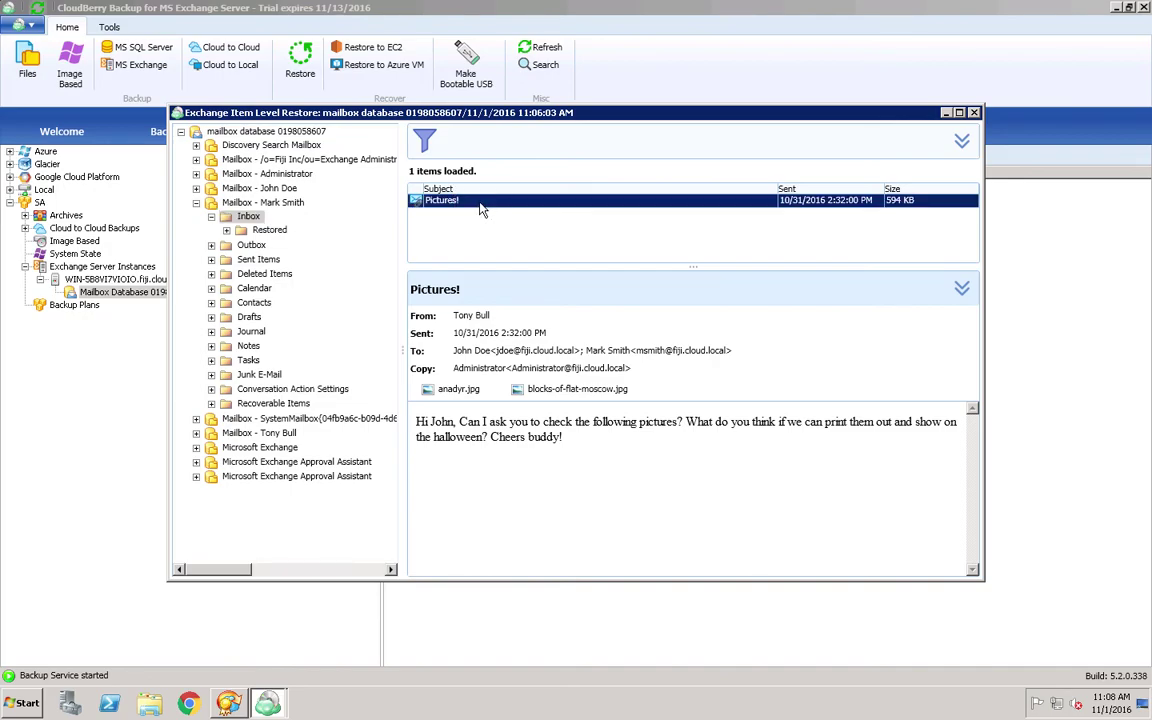
Restore the "Pictures!" message to the well-known folder Inbox on localhost, entering the mailbox user's email and account password
right_click(480, 208)
click(506, 214)
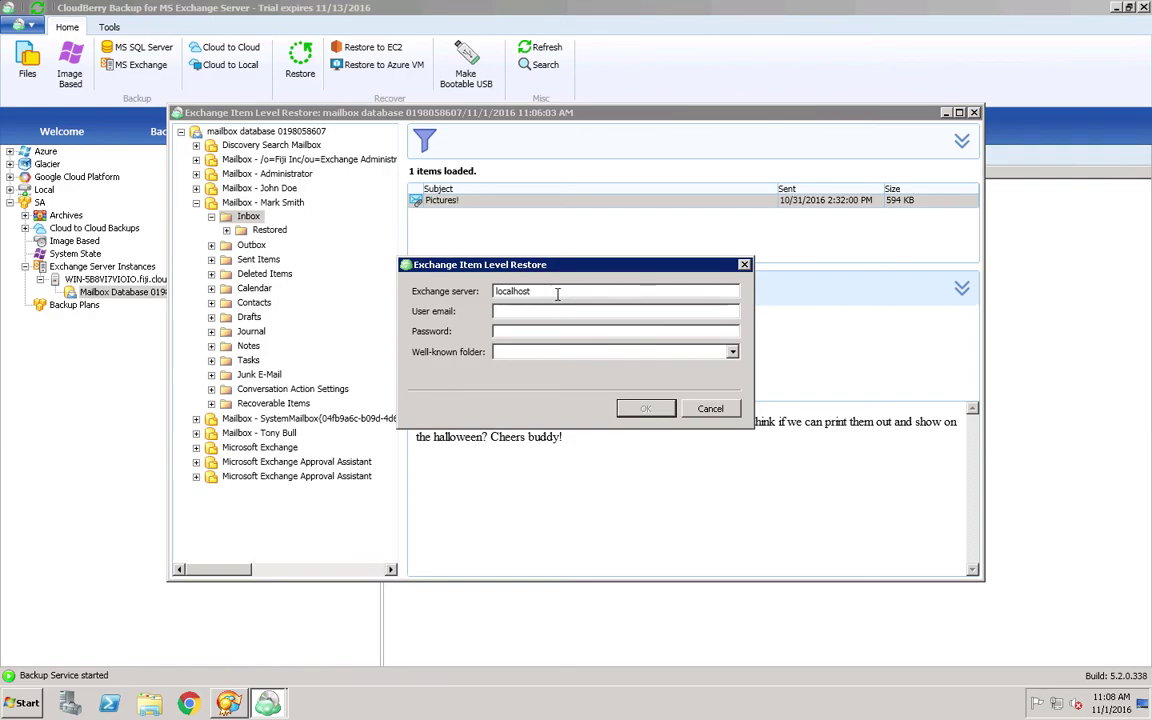
text(msm)
text(***)
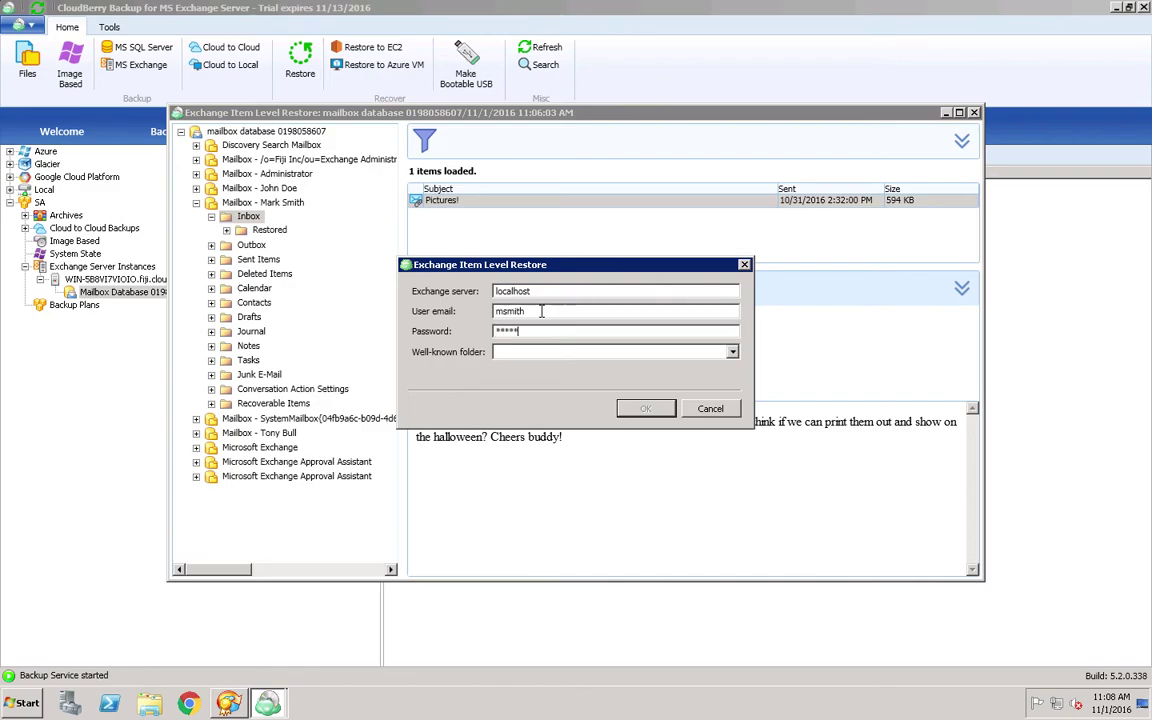
click(572, 353)
click(560, 367)
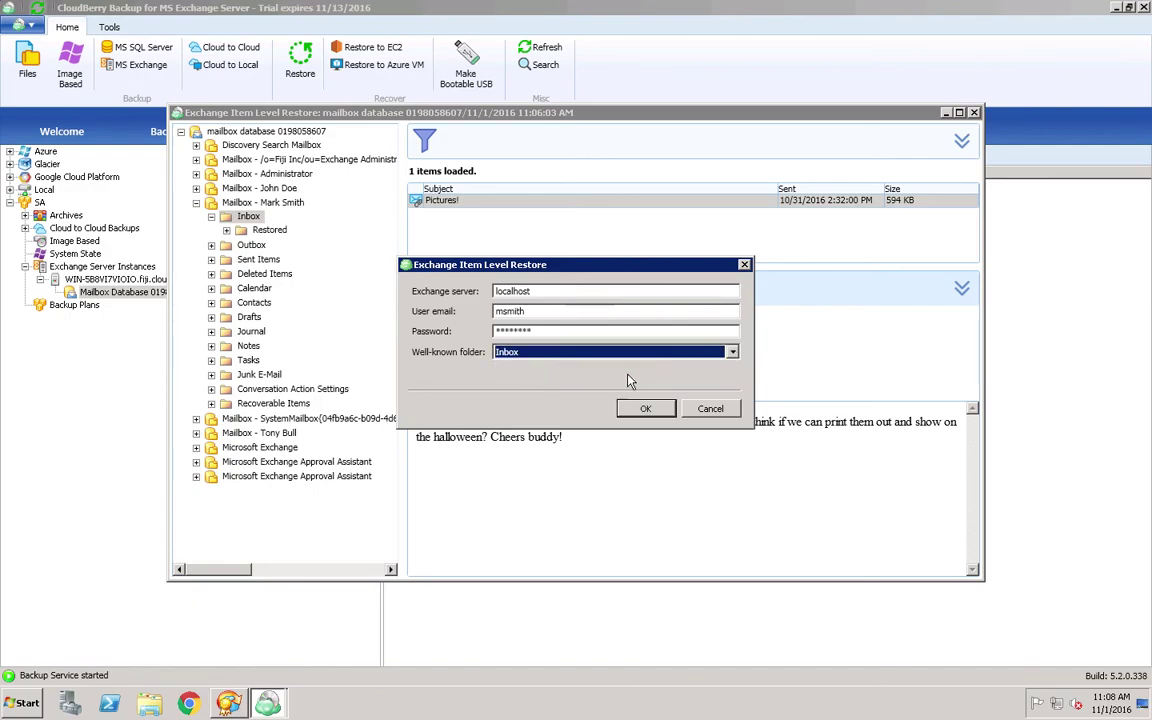
click(636, 407)
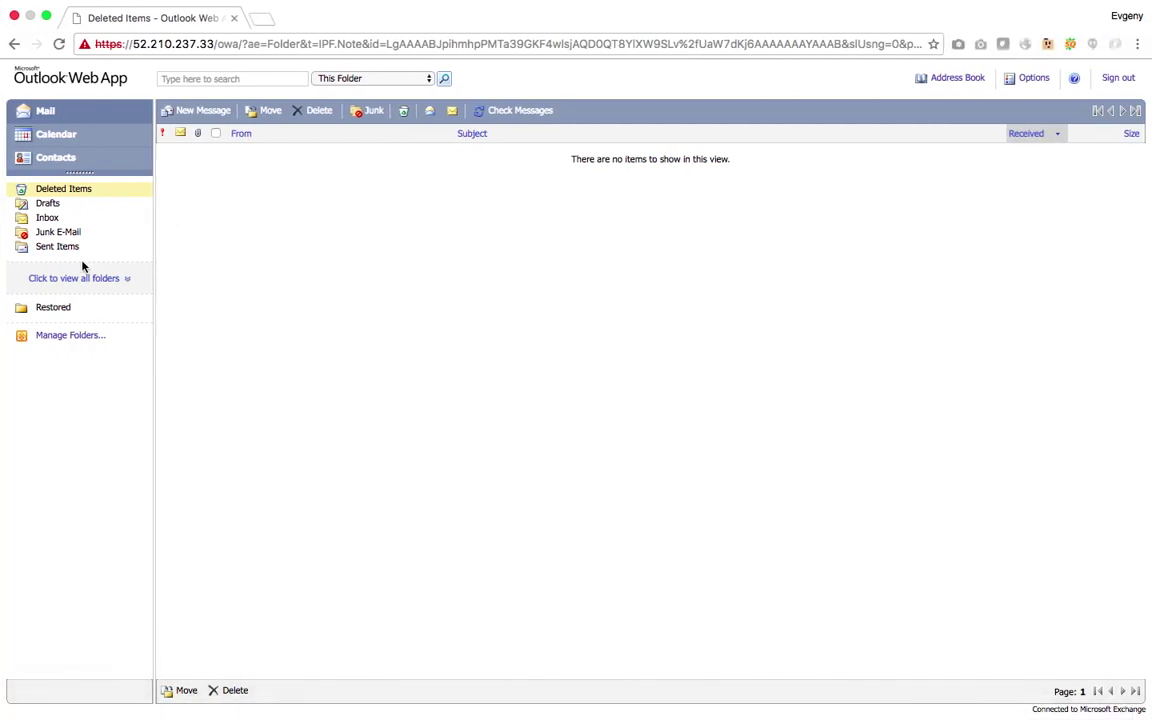
Switch to Outlook Web App, check the Inbox for new messages, and look for the recovered message in the Restored folder
click(47, 204)
click(58, 232)
click(47, 218)
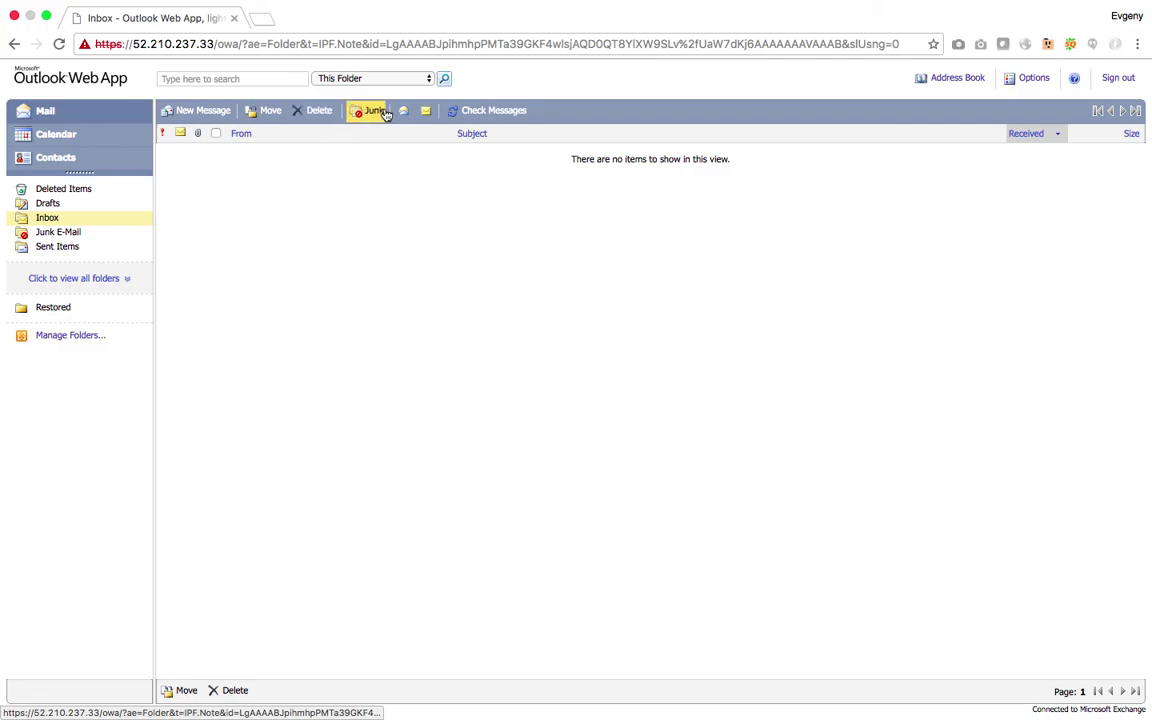
click(456, 120)
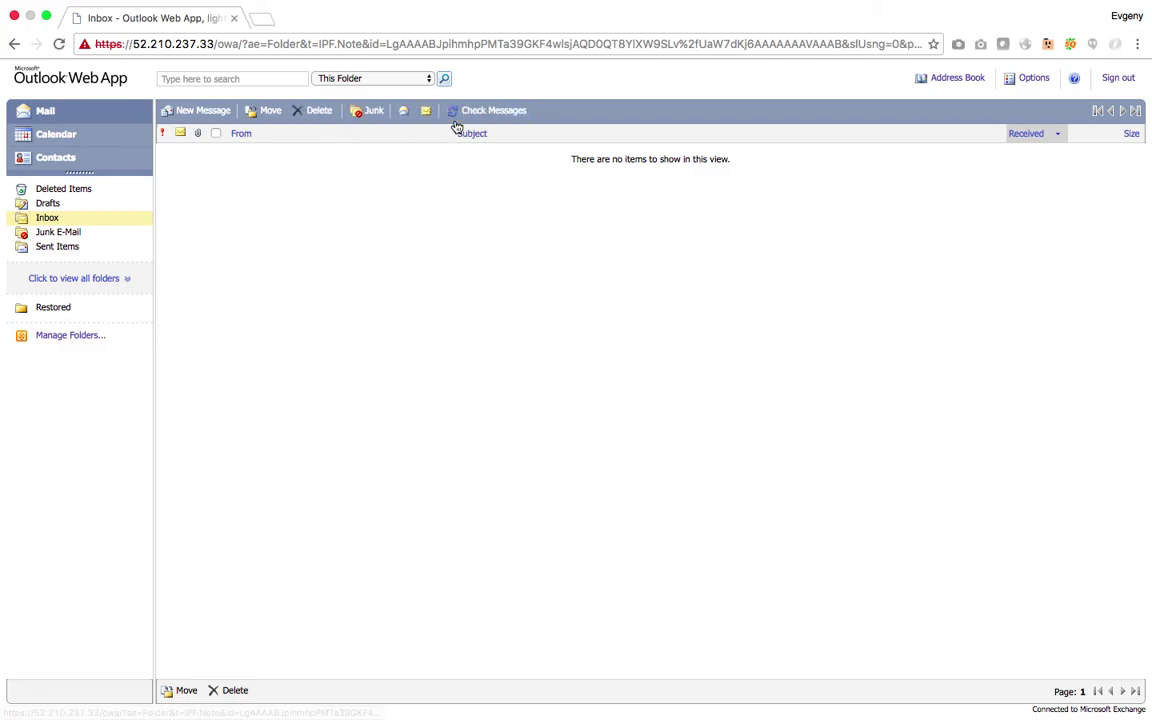
click(46, 310)
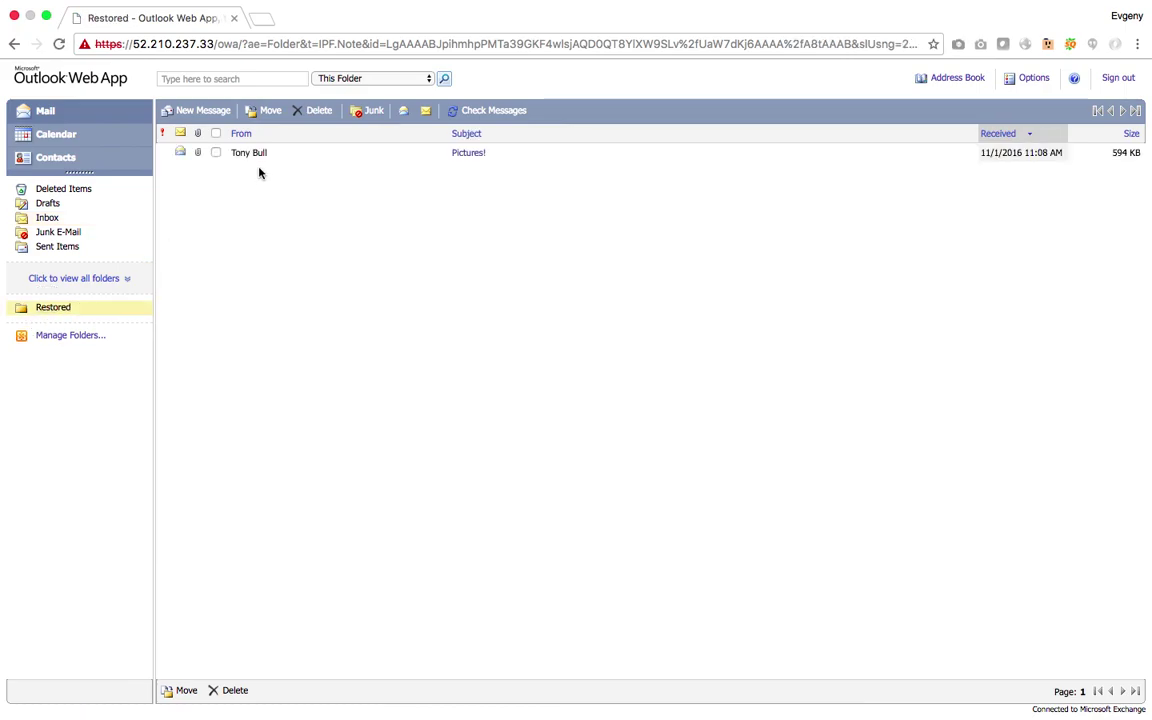
Open the "Pictures!" message in the Restored folder, review its text and attachments, and close it
click(466, 156)
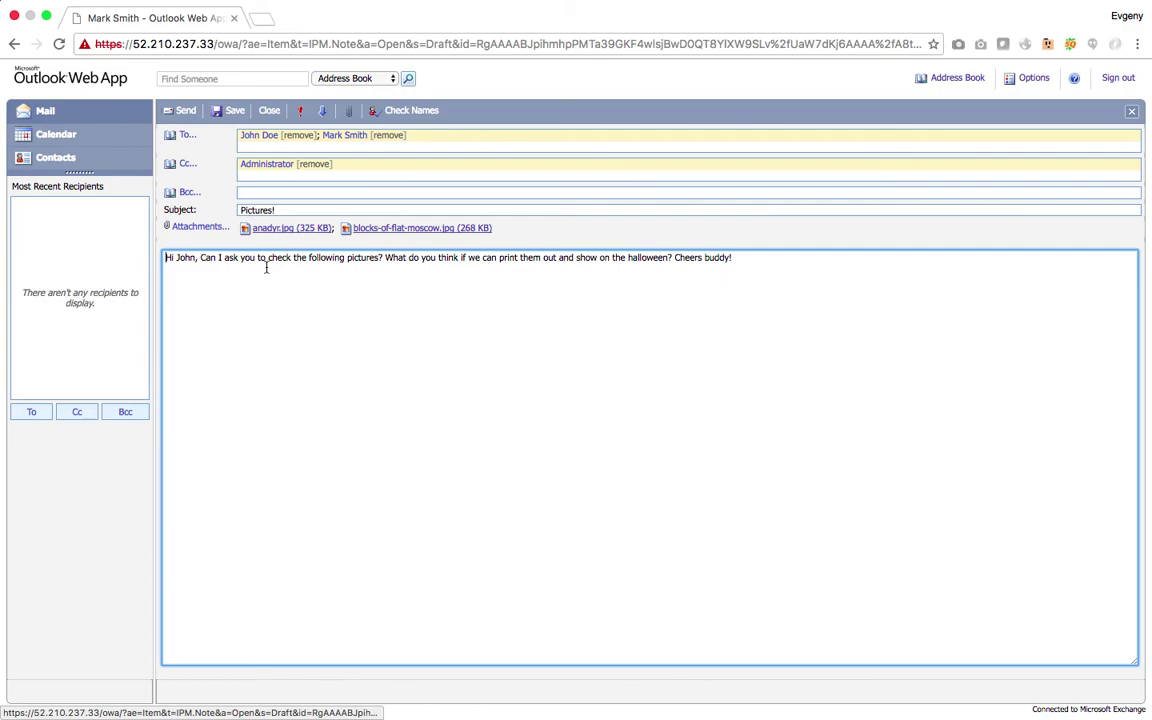
drag(419, 285, 182, 169)
click(385, 252)
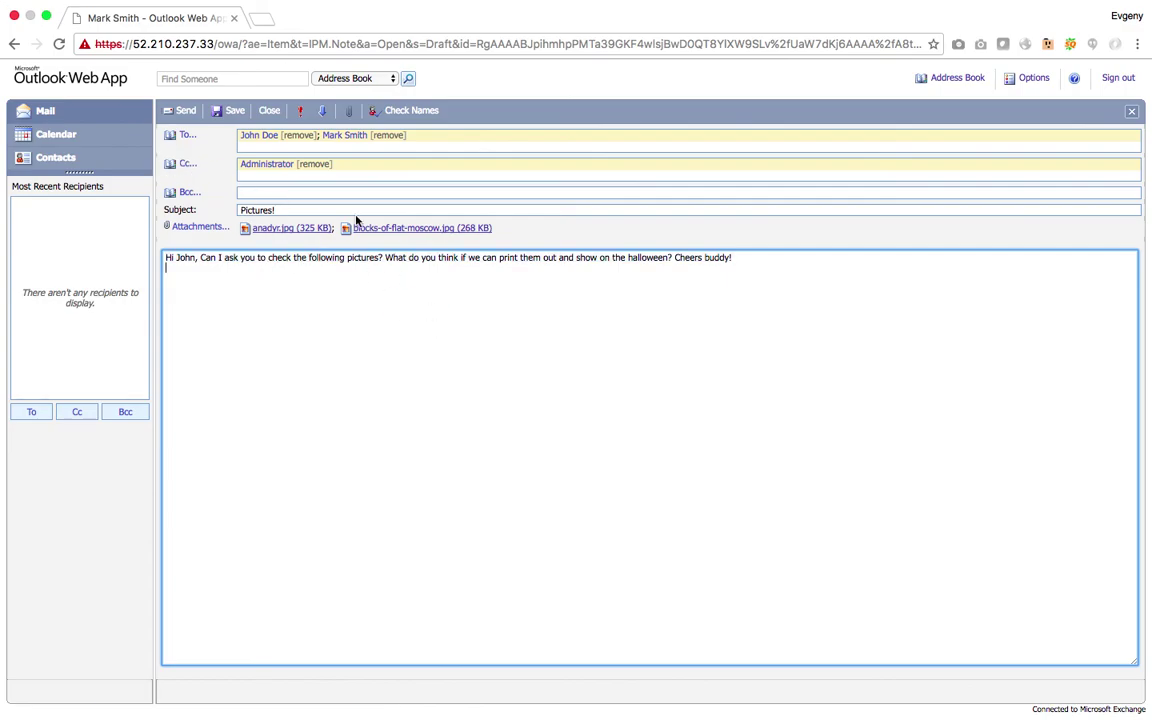
click(268, 112)
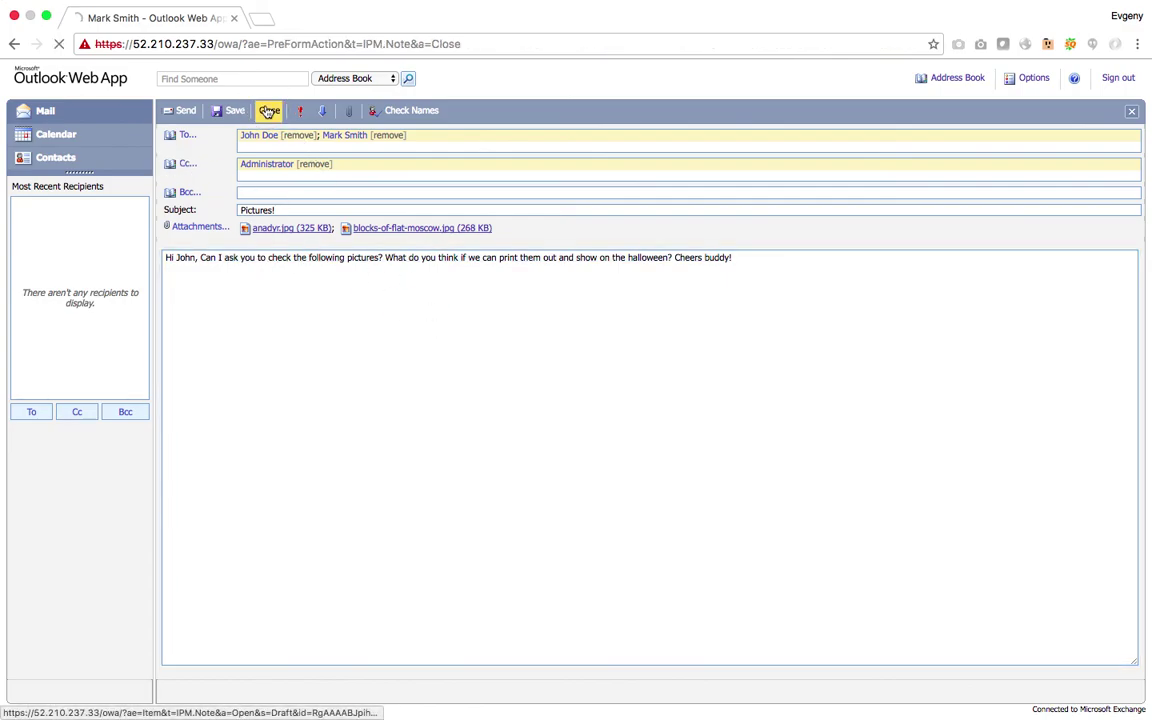
Compare the restored message's received time with the clock on the Exchange server
drag(1000, 155, 1043, 152)
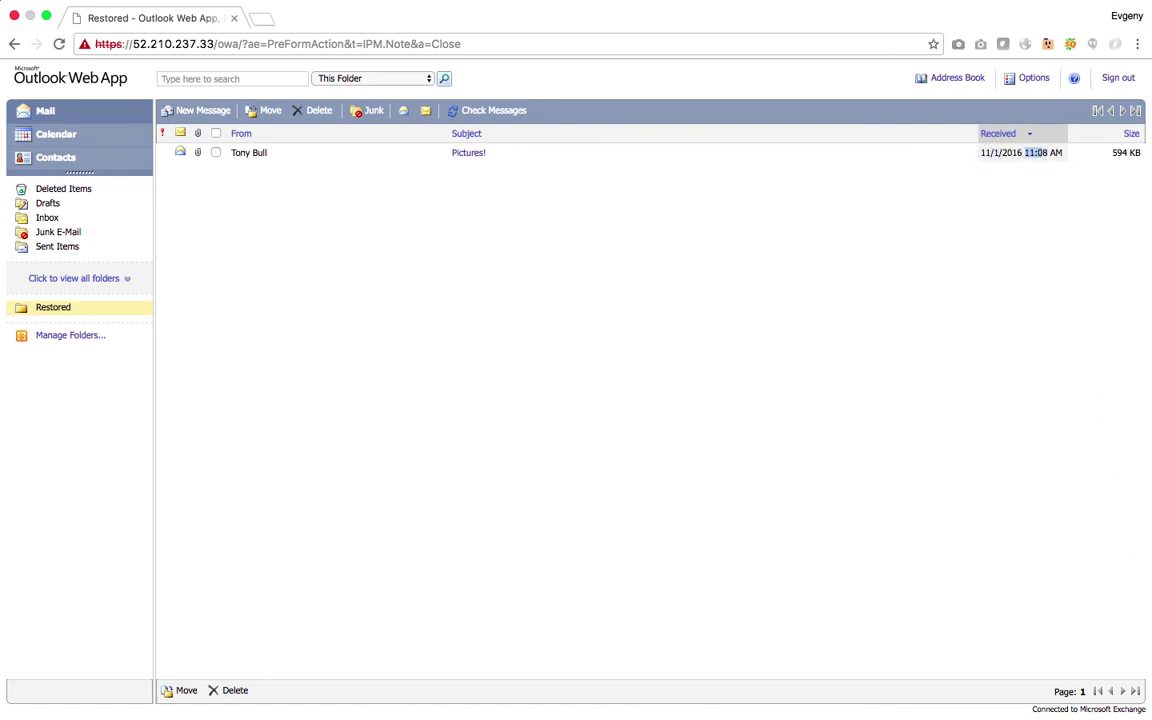
key(ctrl+Left)
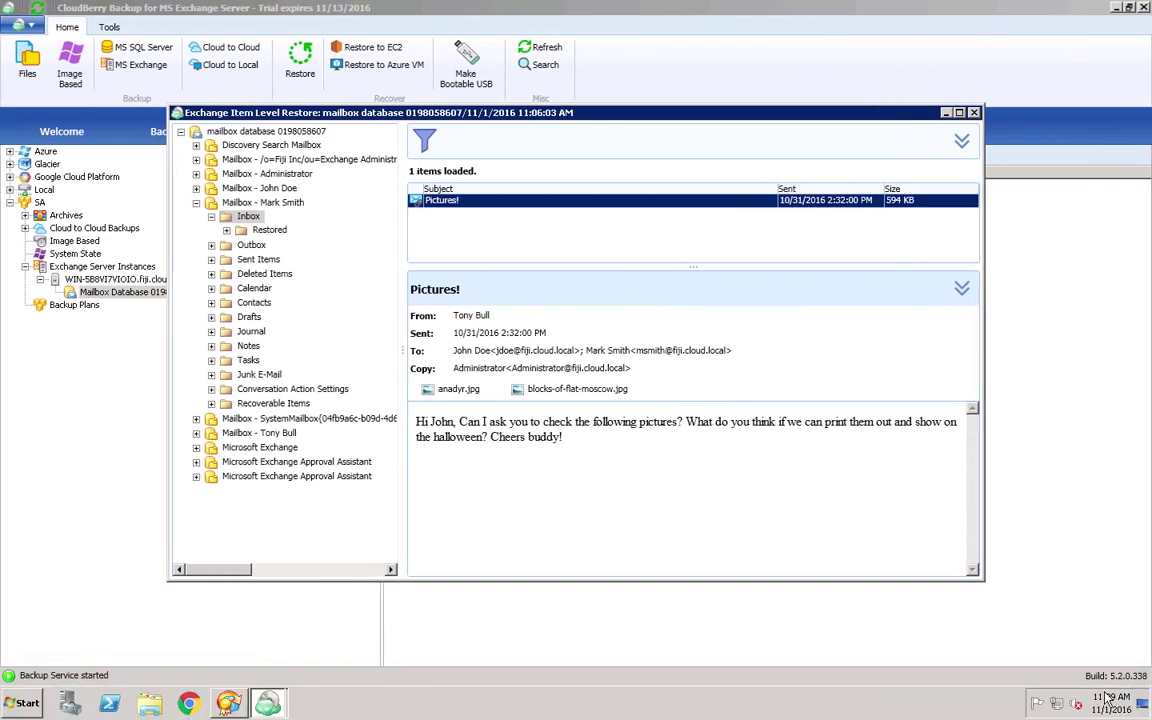
click(1108, 703)
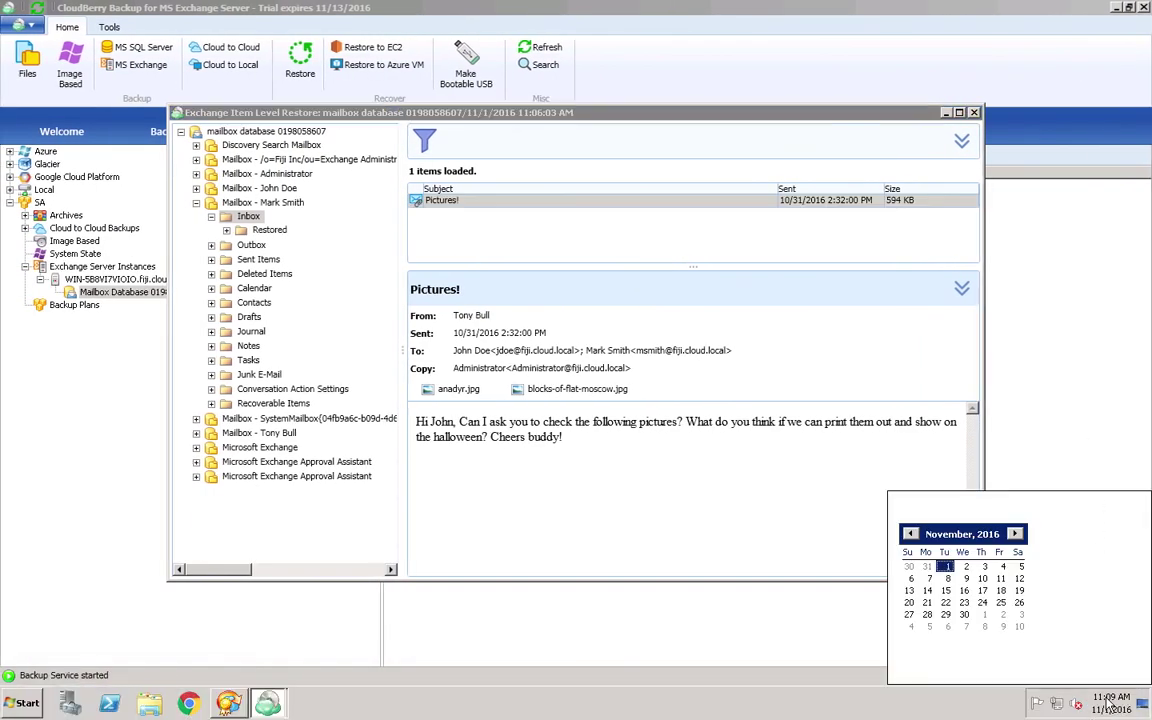
click(706, 511)
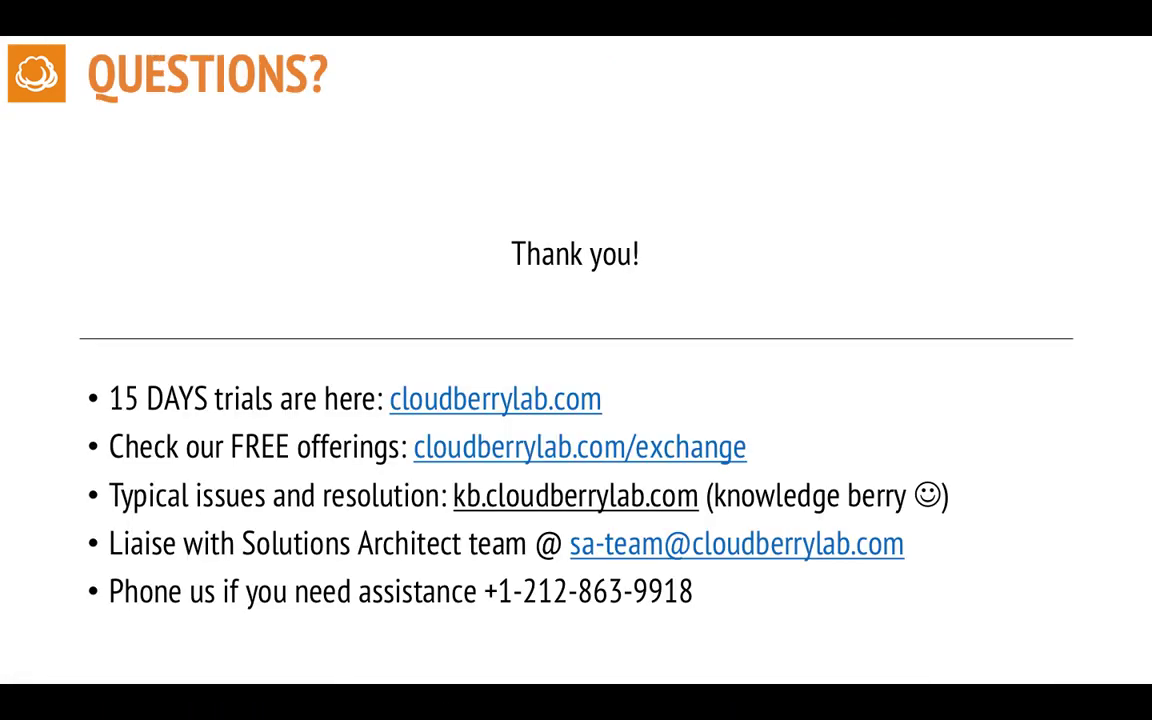